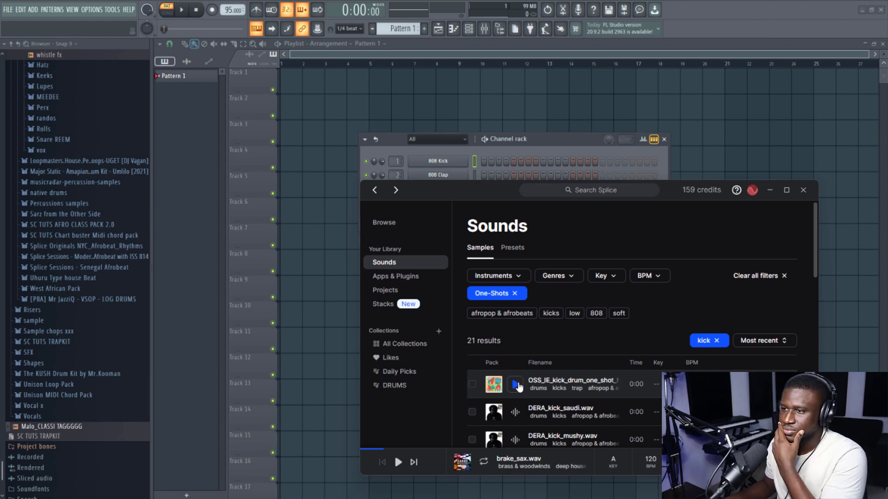
- Audition the kick one-shots in Splice and load DERA_kick_saudi.wav into FL Studio as a new channel above 808 Kick
left_click(516, 384)
scroll(509, 365, "down", 1)
left_click(516, 368)
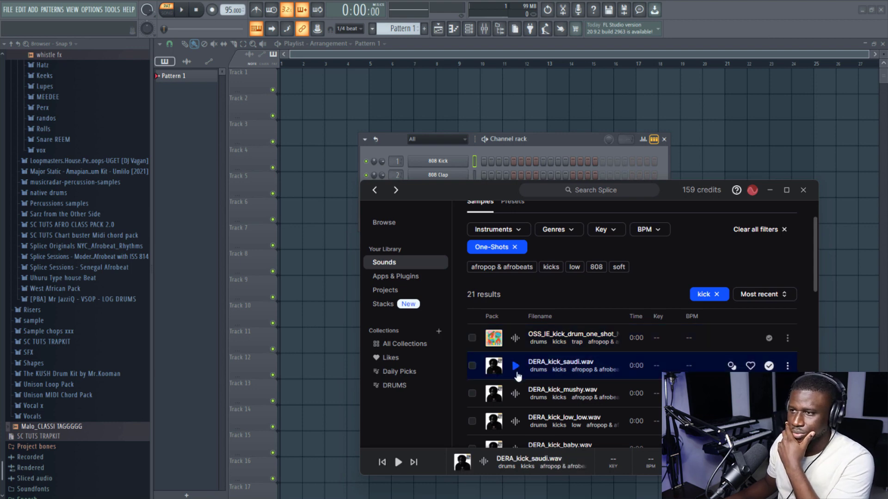
left_click(517, 394)
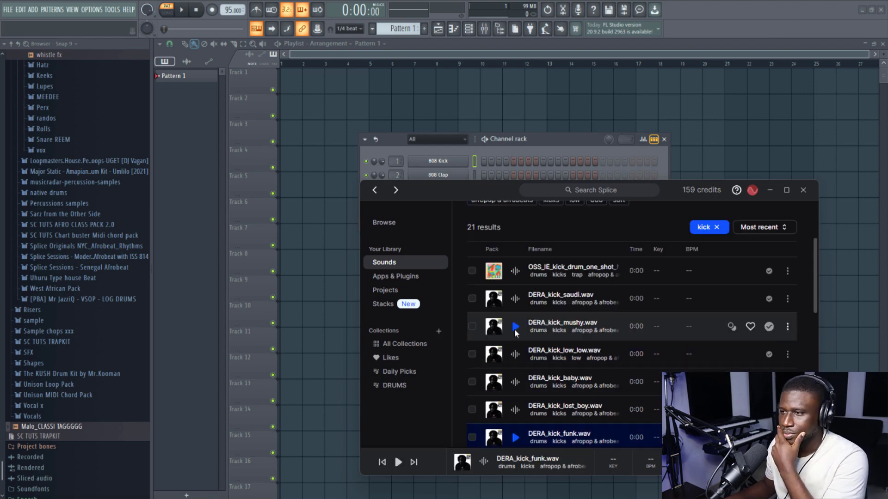
left_click(516, 327)
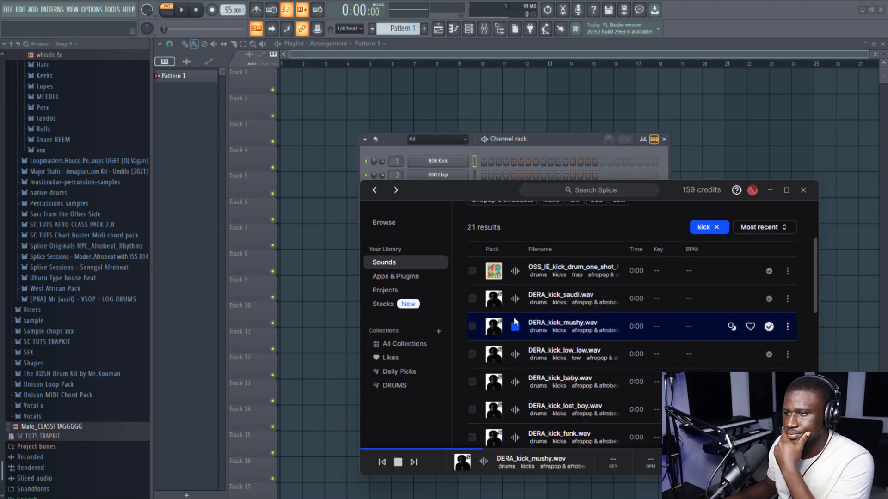
left_click(516, 300)
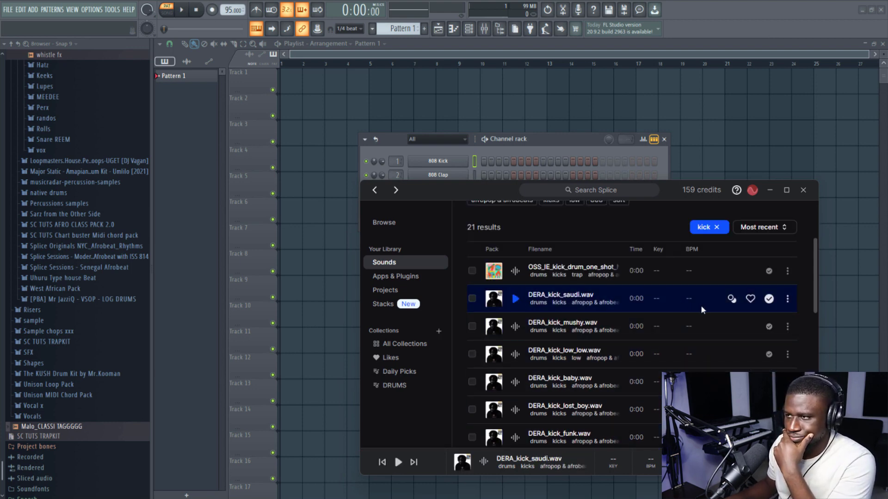
left_click_drag(702, 308, 475, 162)
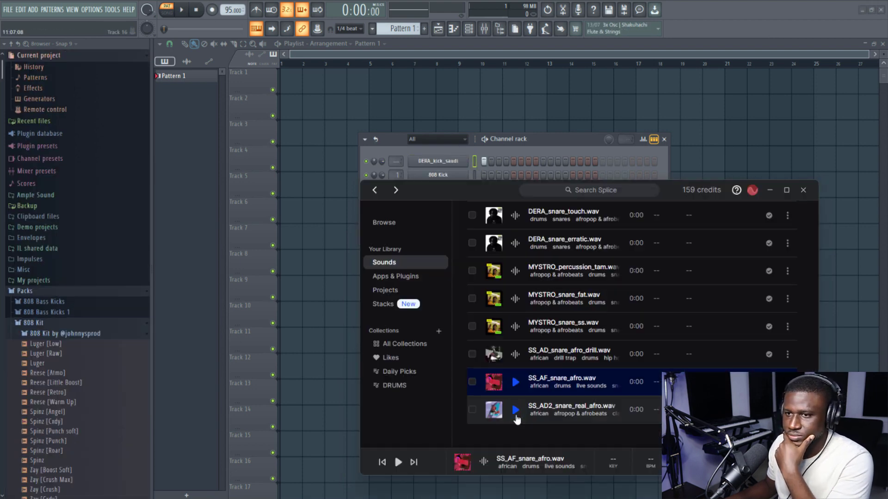
- Audition snare one-shots in Splice, add SS_AF_snare_afro.wav as a channel below the kick, and play the pattern
left_click(515, 410)
left_click(515, 382)
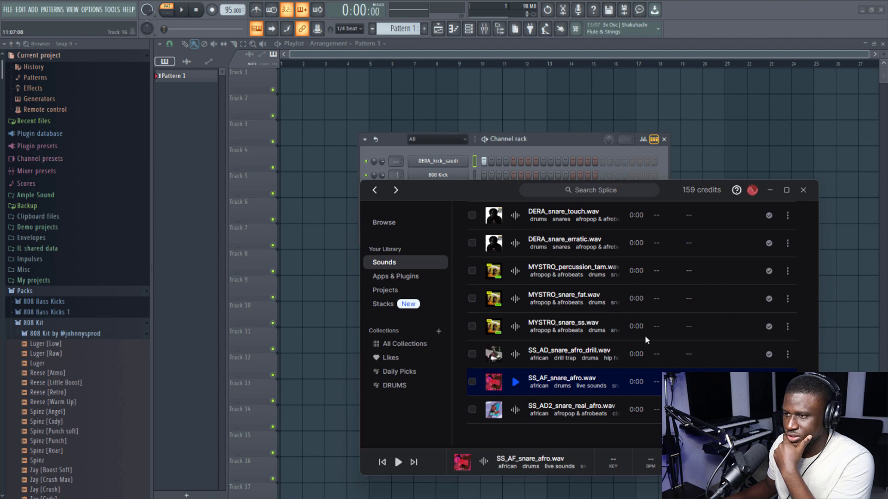
left_click_drag(646, 340, 493, 172)
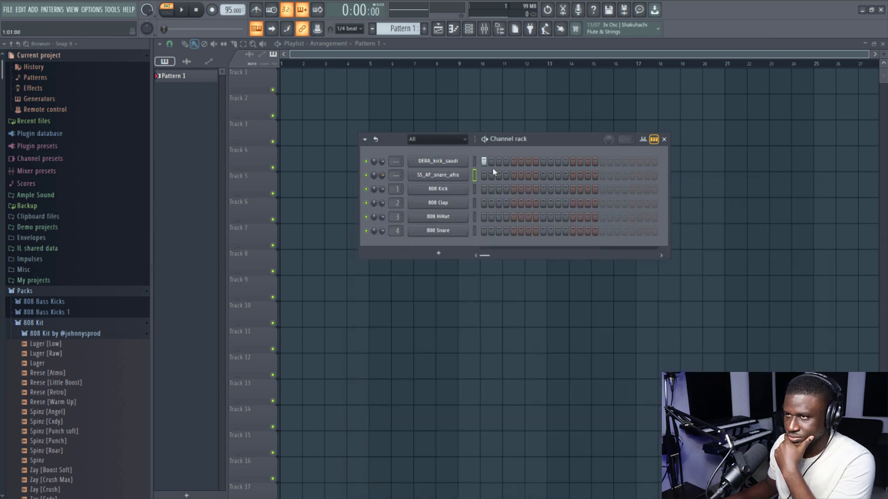
key("space")
key("space")
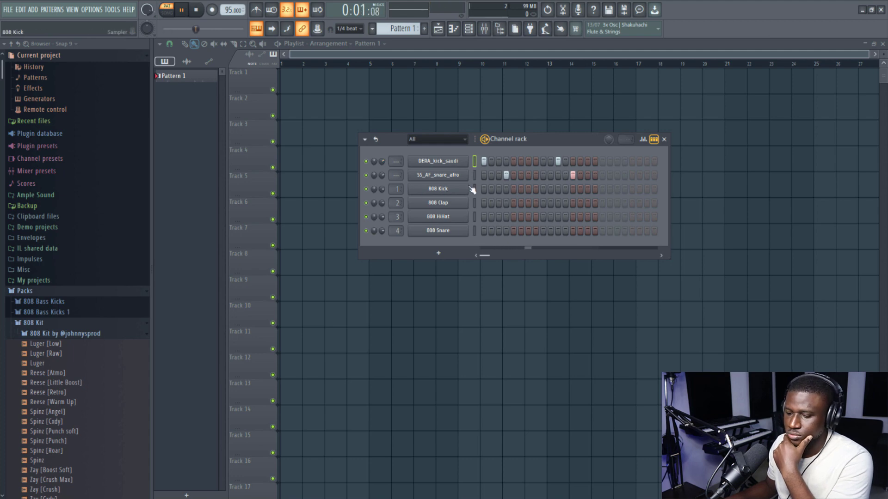
- Route the SS_AF_snare_afro channel to mixer track 1 and load Fruity parametric EQ 2 in its first effect slot
left_click(457, 178)
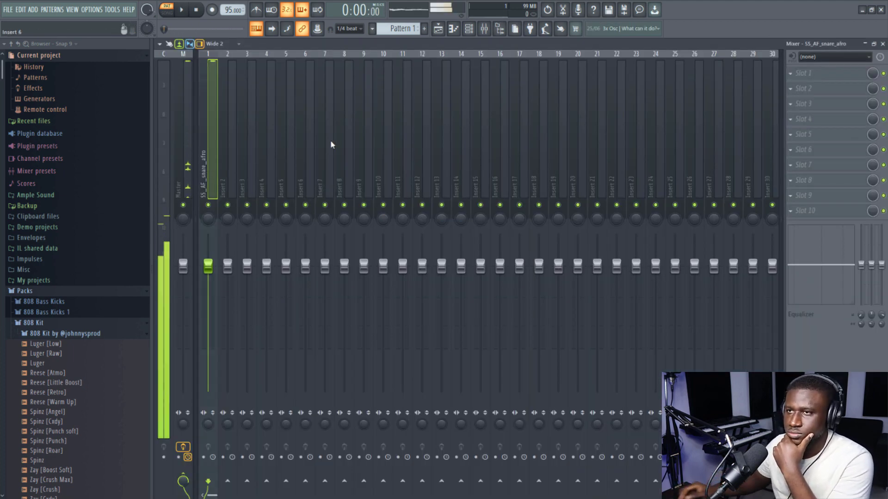
left_click(810, 80)
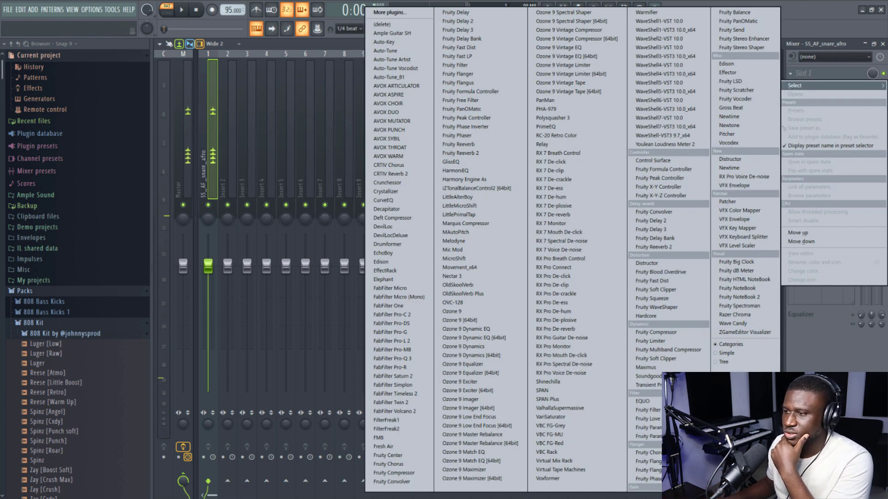
left_click(645, 436)
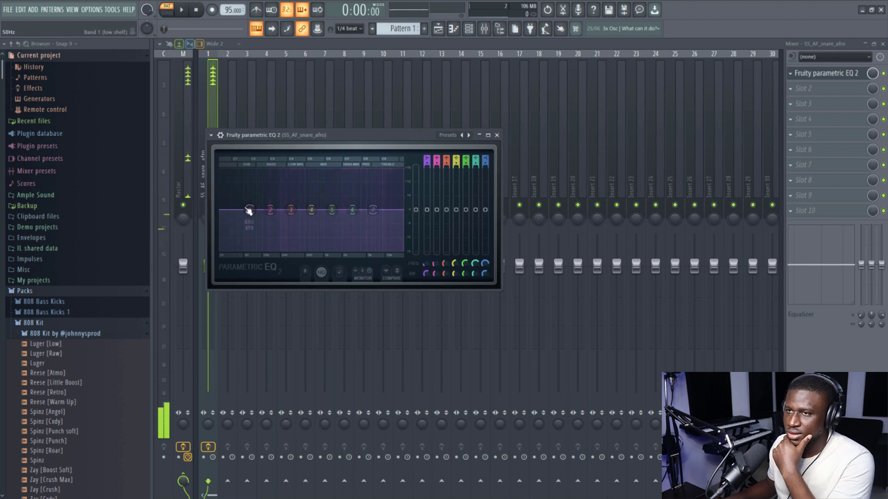
- Roll off the snare's lows with EQ band 1 at about 144 Hz, lower the highs with band 7, and close the EQ
left_click_drag(250, 210, 275, 248)
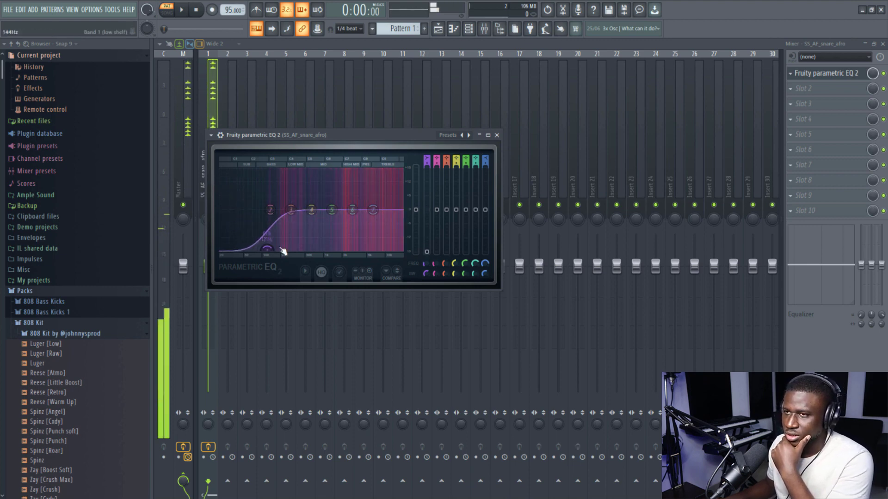
mouse_move(373, 209)
left_mouse_down()
mouse_move(364, 226)
mouse_move(368, 218)
left_mouse_up()
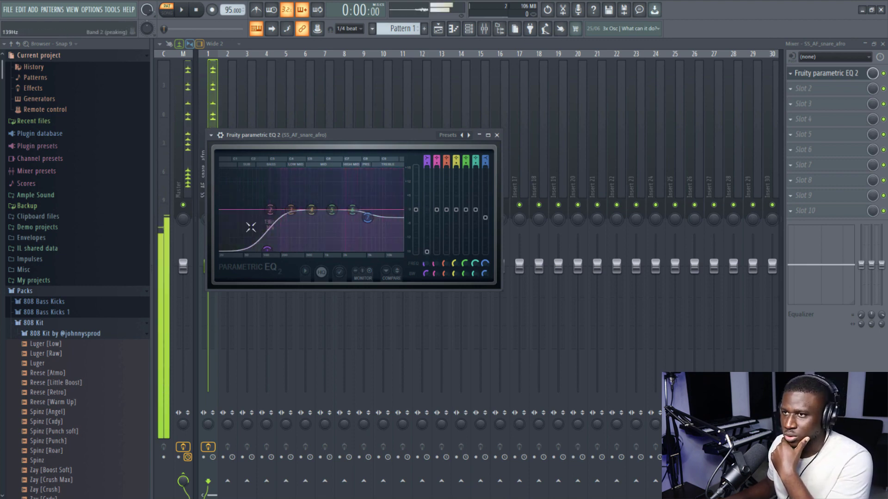
left_click_drag(263, 251, 268, 250)
left_click_drag(368, 217, 364, 226)
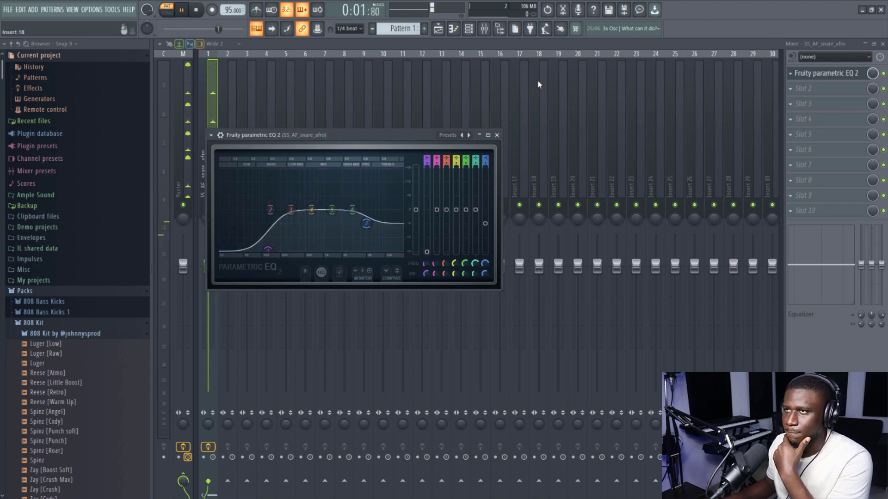
left_click(497, 136)
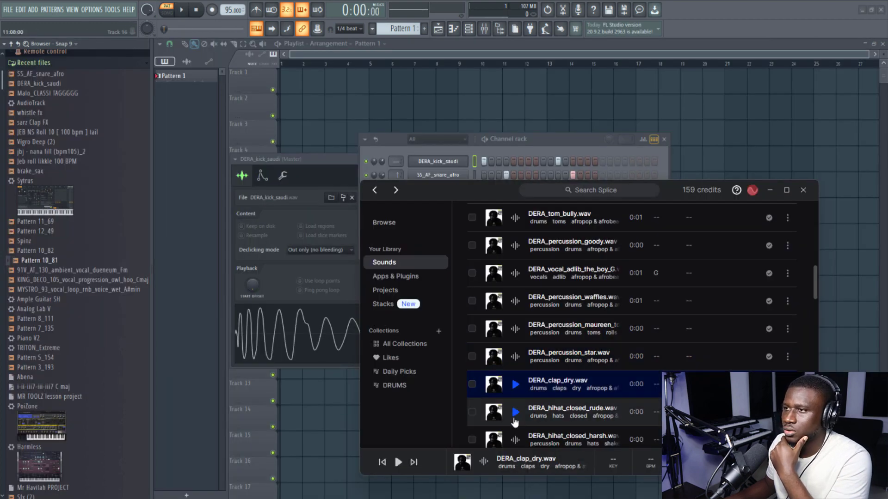
- Add DERA_percussion_star.wav from Splice as a channel between kick and snare, and copy the snare's step pattern into it
left_click(515, 357)
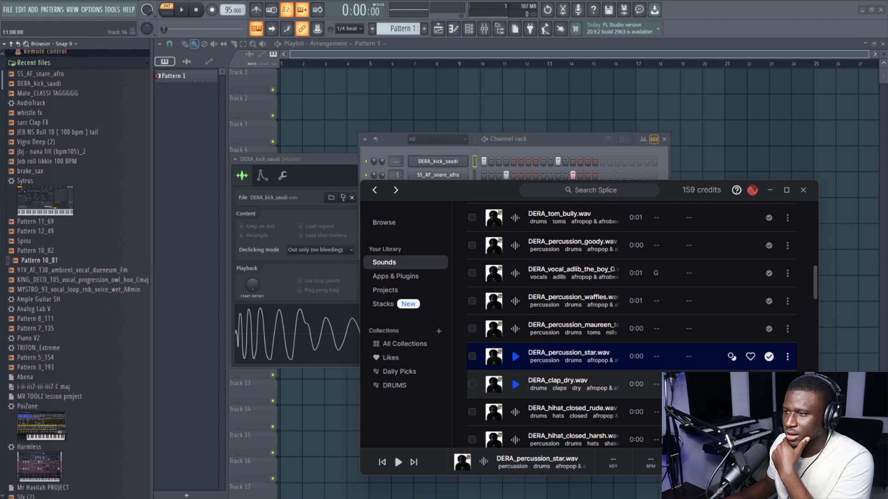
left_click_drag(479, 172, 478, 169)
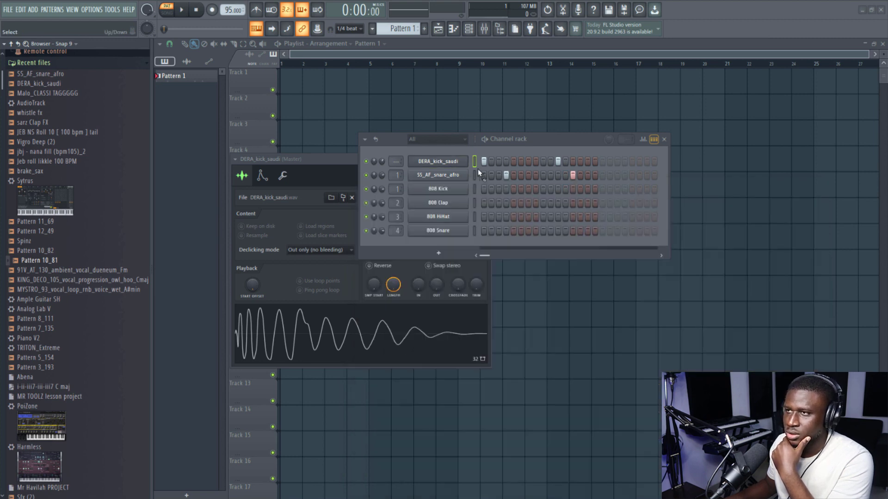
right_click(449, 191)
left_click(563, 198)
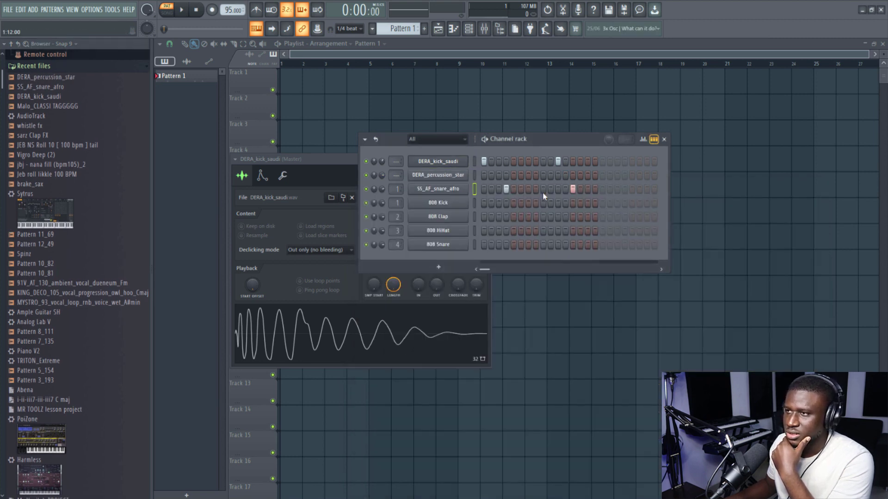
right_click(441, 178)
left_click(563, 193)
- Play the pattern and slightly lower the DERA_percussion_star channel's volume
key("space")
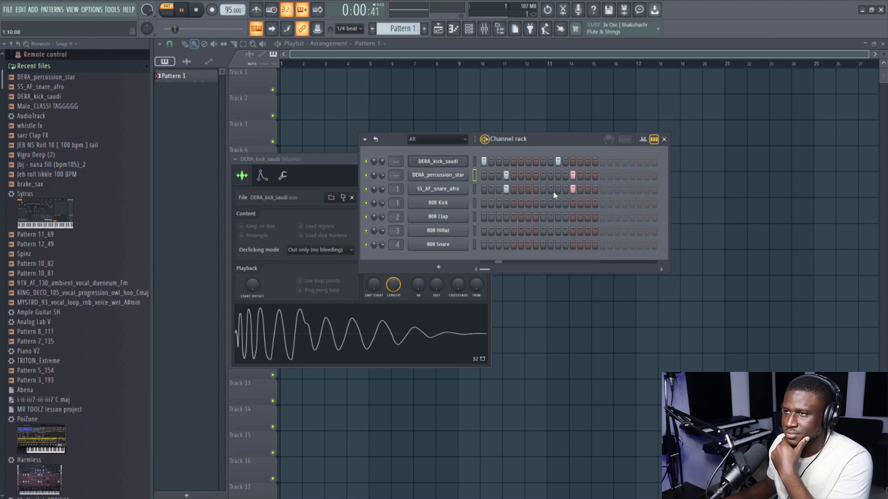
left_click_drag(385, 178, 384, 180)
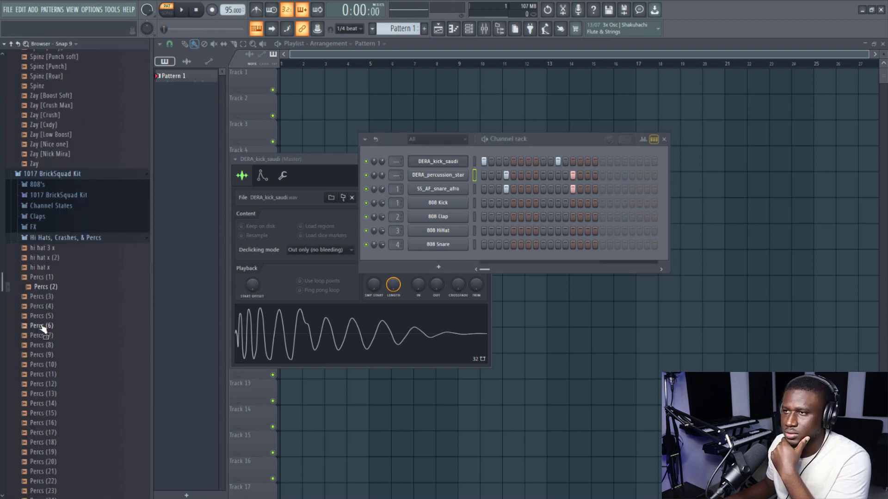
- Add the Percs (6) sample as a channel below the snare and place hits on steps 7 and 15
left_click(44, 327)
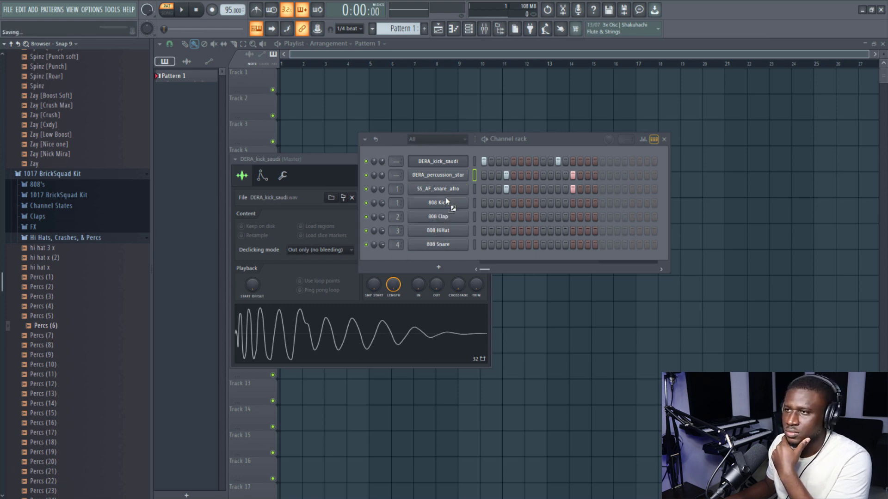
left_click_drag(446, 201, 447, 201)
key("space")
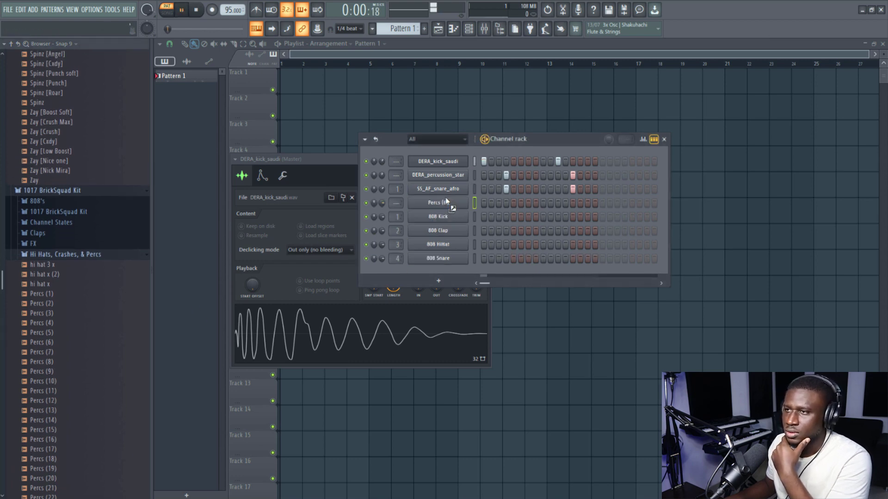
left_click(529, 203)
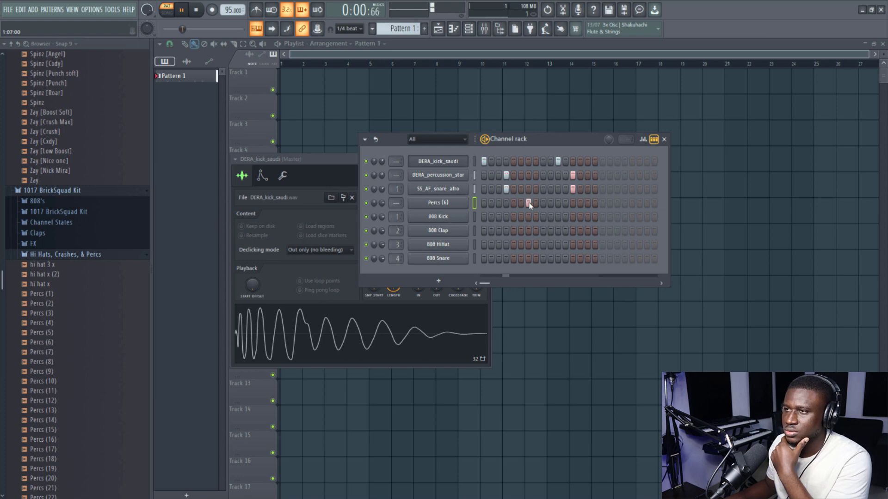
- Add the Percs (10) sample as a channel below Percs (6) and place hits on steps 1, 9 and 11
left_click_drag(43, 382, 278, 370)
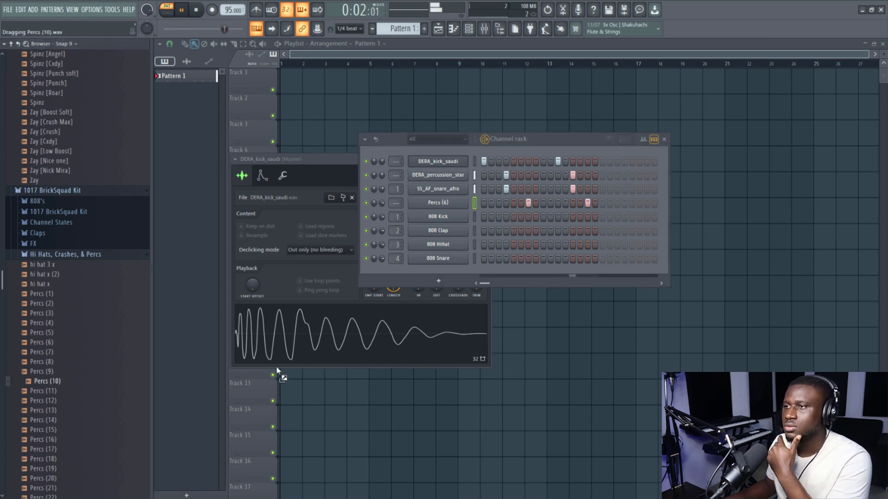
left_click_drag(445, 221, 445, 209)
left_click(484, 217)
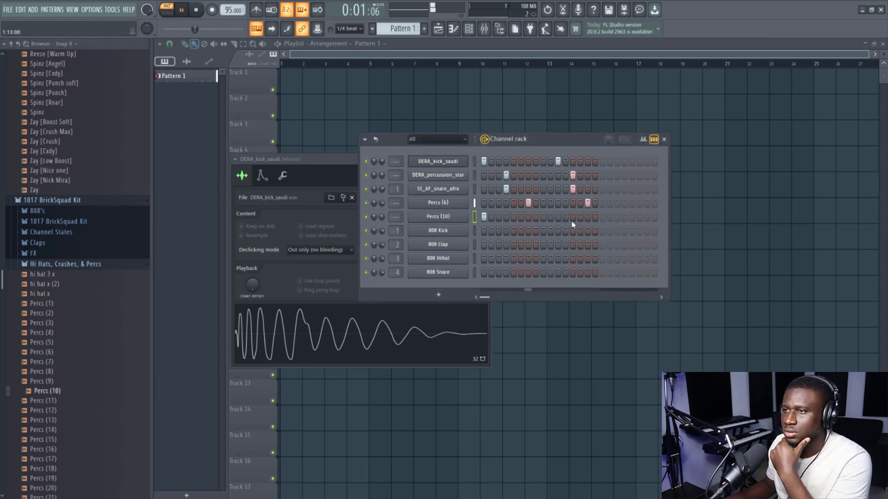
left_click(559, 219)
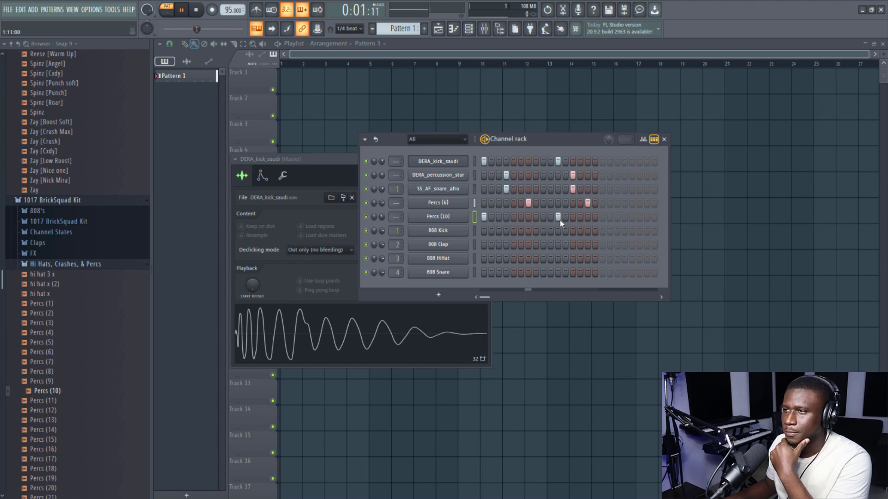
left_click(543, 217)
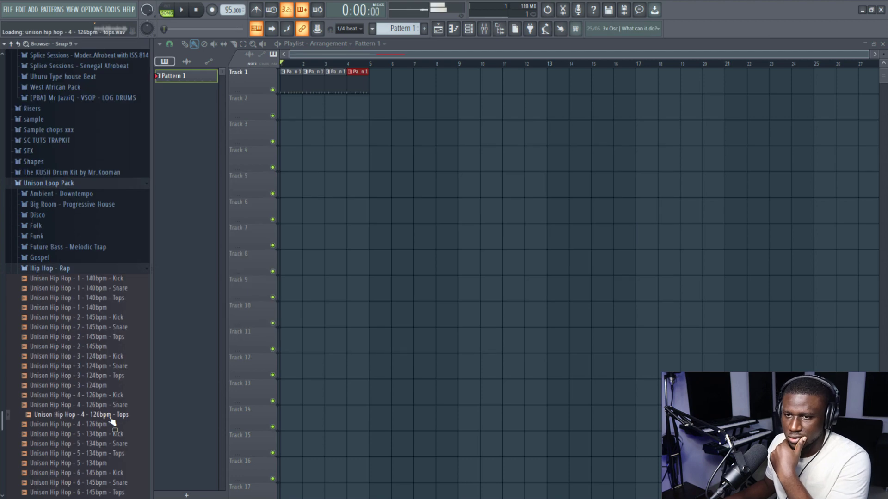
- Audition the Unison Hip Hop tops loops and place Unison Hip Hop - 1 - 140bpm - Tops at the start of Track 2
left_click(113, 453)
left_click_drag(116, 298, 289, 107)
scroll(290, 107, "up", 3)
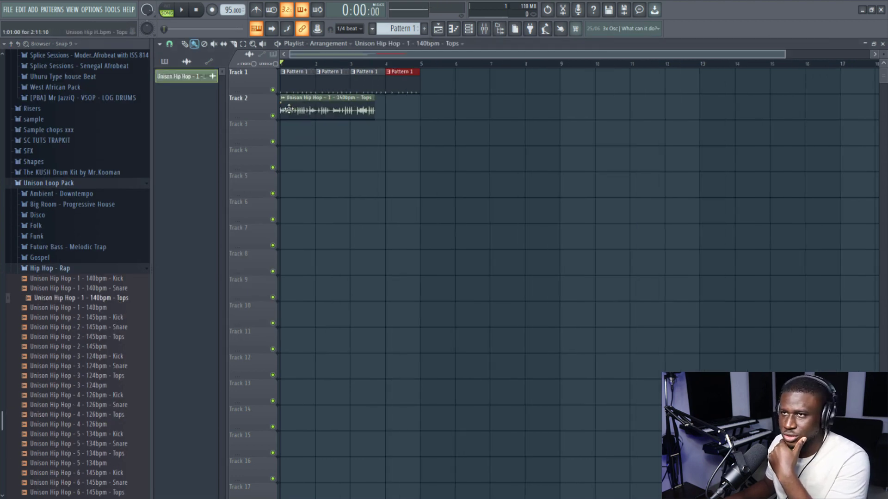
- Time-stretch the Tops loop to fit two bars and duplicate its clip to fill bars 3 and 4 on Track 2
double_click(343, 106)
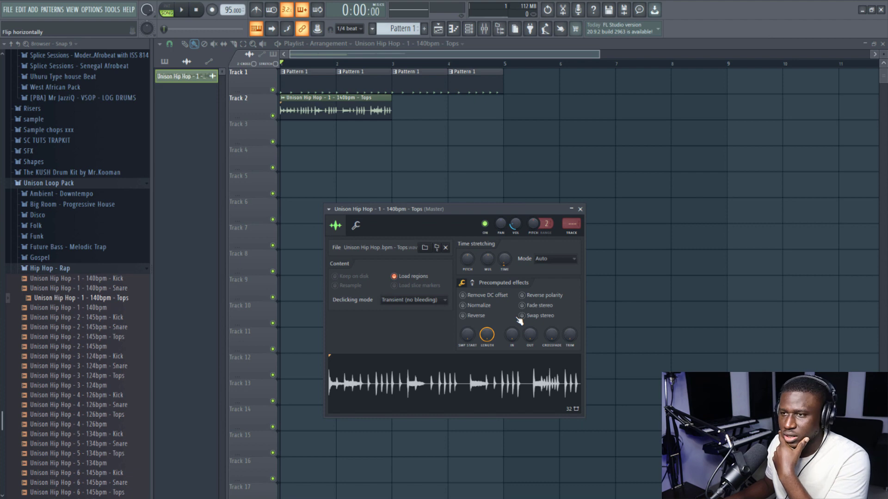
key("space")
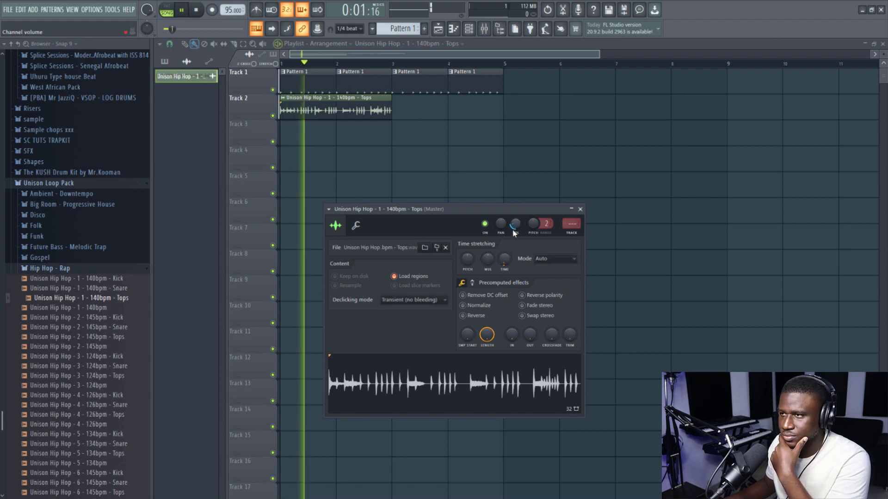
left_click(386, 110)
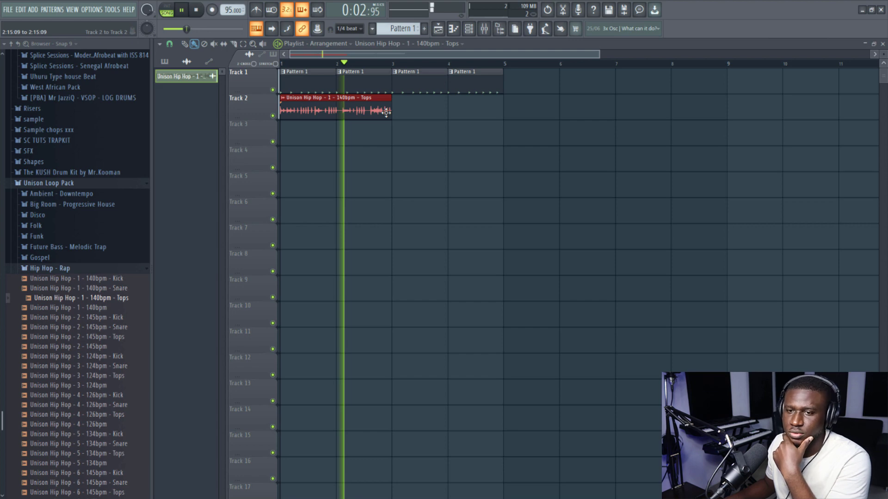
key("ctrl+b")
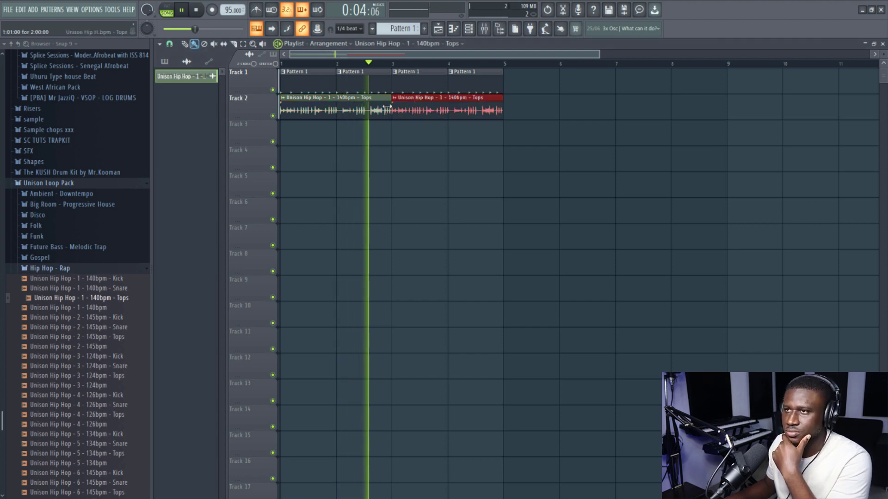
left_click(384, 86)
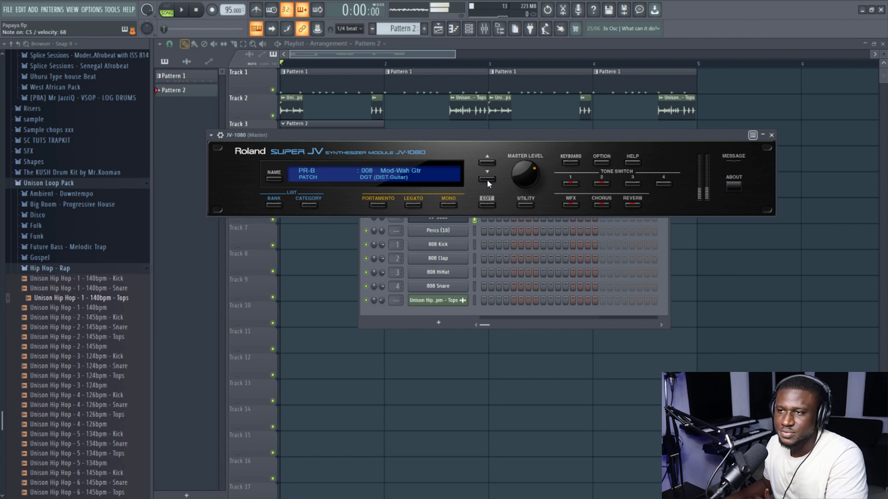
- Change the JV-1080 patch to PR-B 010 Hip Bass and close the synth window
left_click(487, 180)
double_click(486, 179)
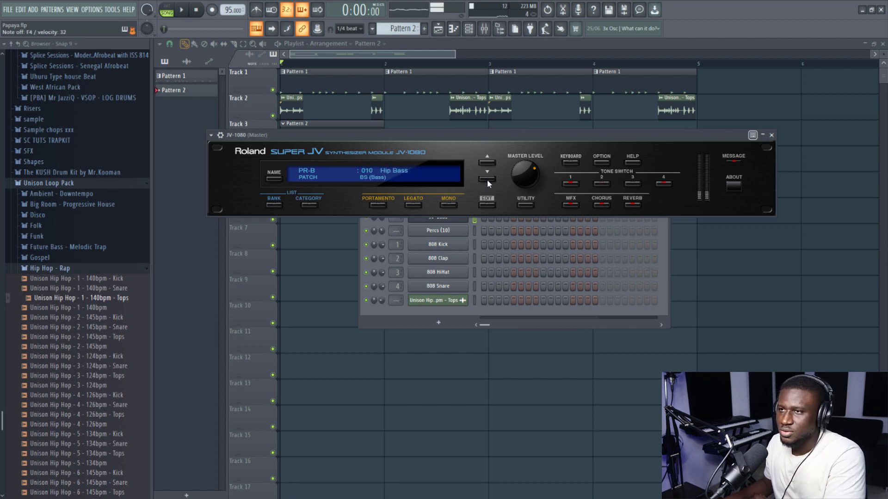
left_click(489, 163)
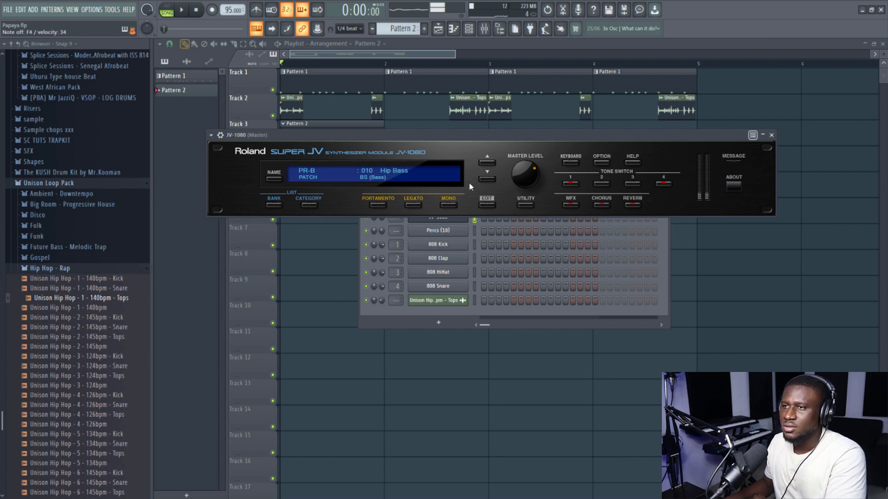
left_click(771, 135)
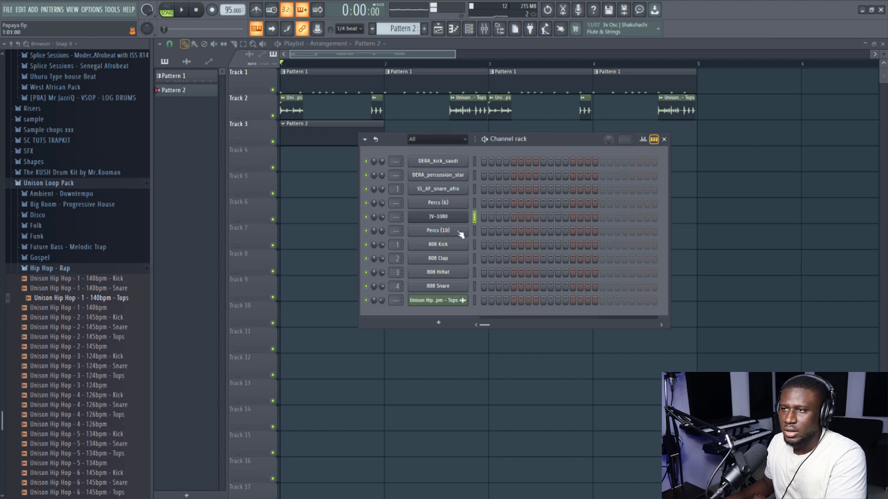
- Import the i-iiaug-iii-iiaug Am chord MIDI from the SC TUTS Chart buster Midi chord pack into the JV-1080 piano roll and play it
right_click(437, 216)
left_click(511, 219)
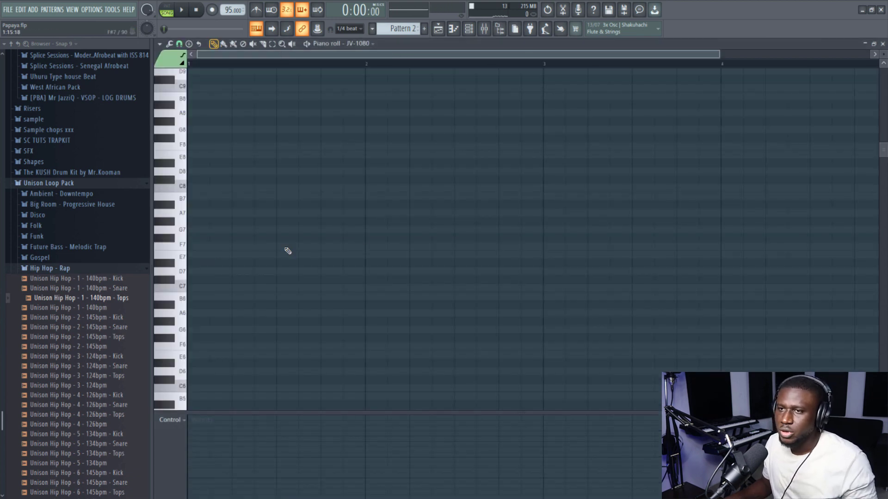
scroll(74, 262, "up", 6)
left_click(61, 379)
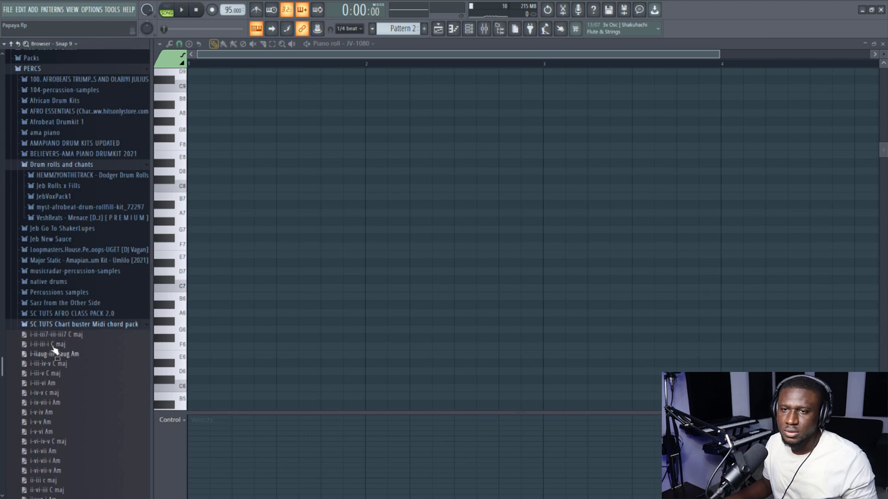
left_click_drag(254, 283, 320, 260)
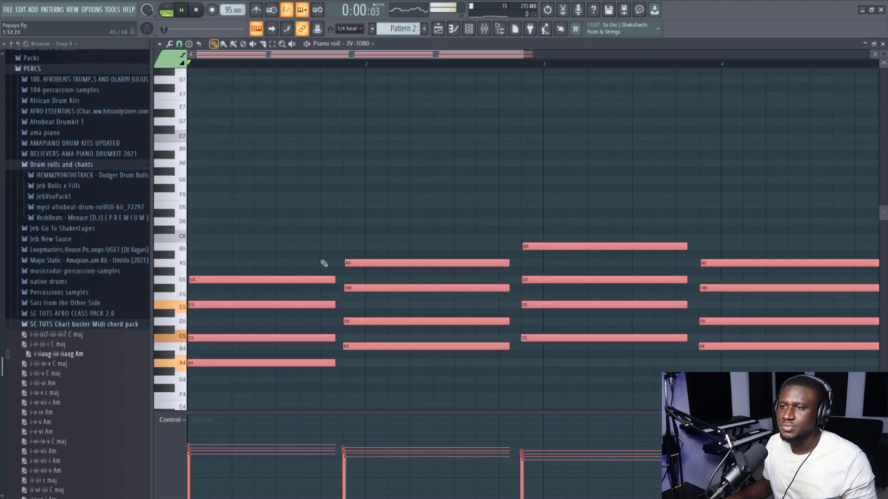
key("space")
scroll(321, 260, "down", 2)
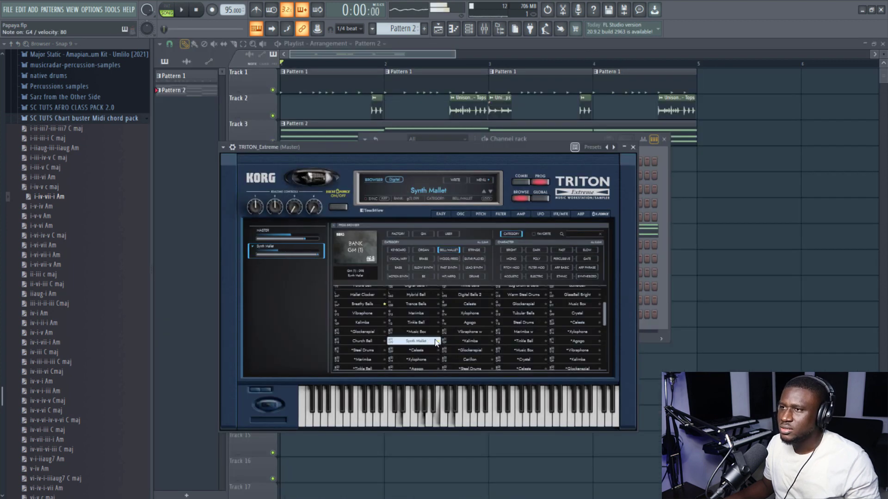
- Audition the bell and mallet presets in TRITON_Extreme, choose Velo Kalimba and close the synth window
left_click(524, 344)
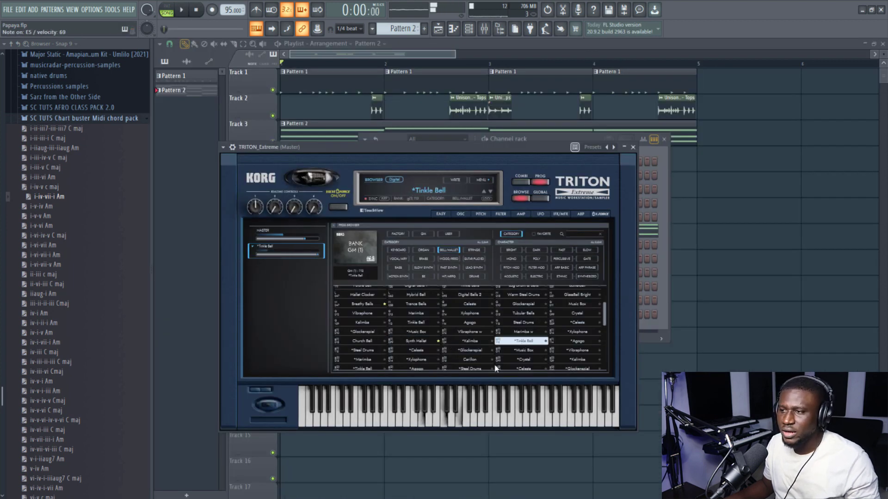
left_click(477, 368)
scroll(499, 344, "up", 1)
scroll(498, 344, "up", 3)
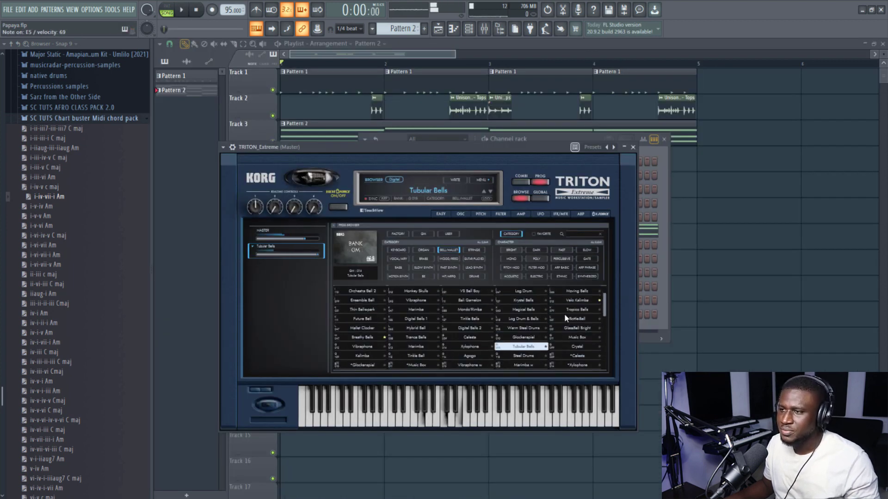
left_click(577, 314)
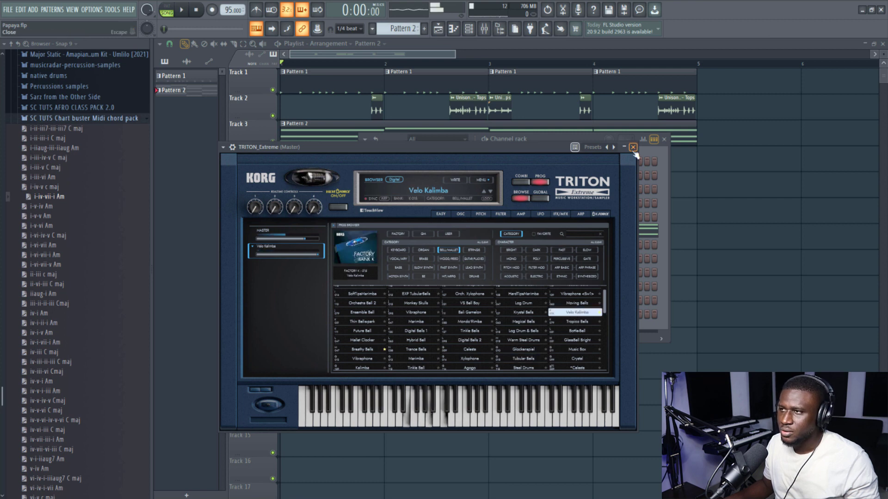
key("Escape")
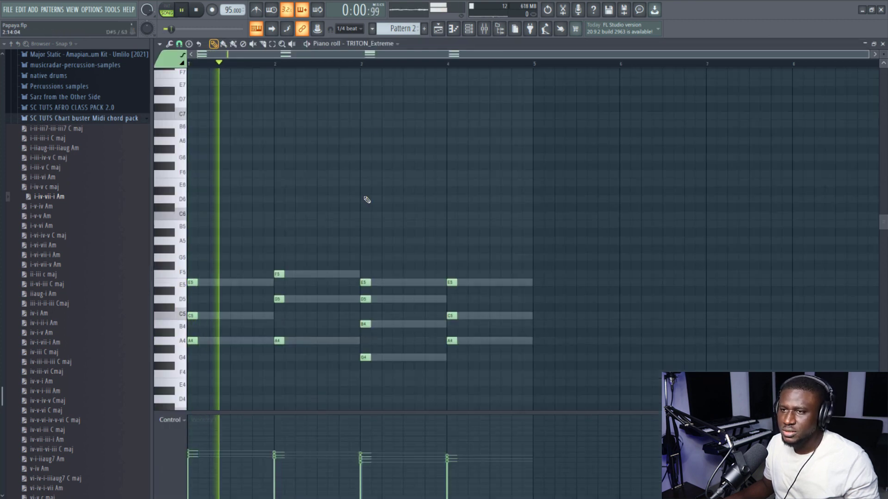
- Lengthen all the short TRITON_Extreme chord notes in Pattern 2 to a full bar each and play them back
left_click(481, 29)
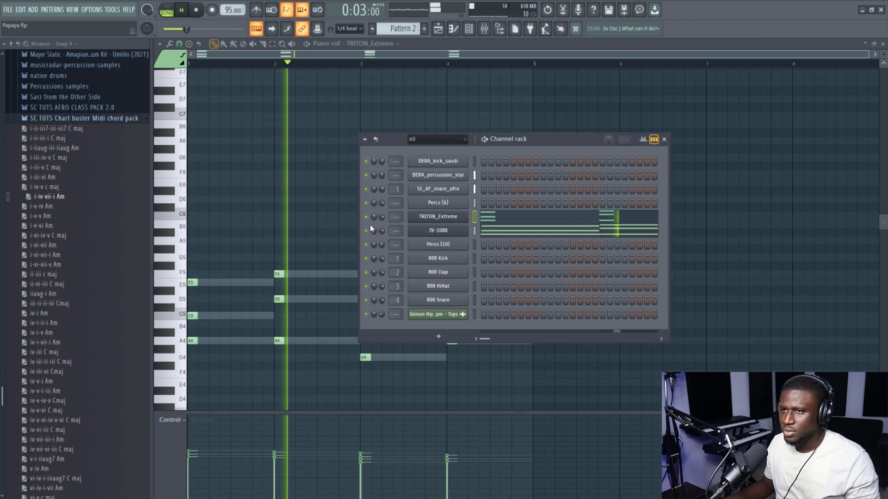
left_click(484, 221)
left_click(484, 221)
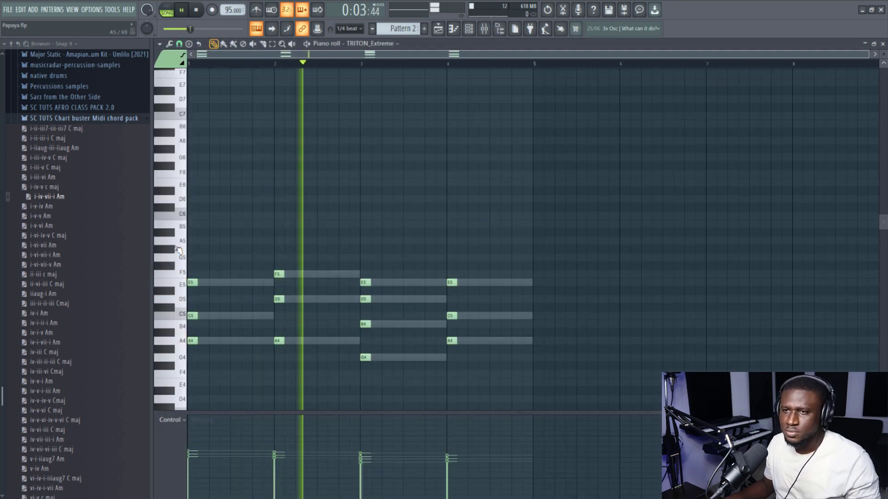
key("ctrl+a")
key("space")
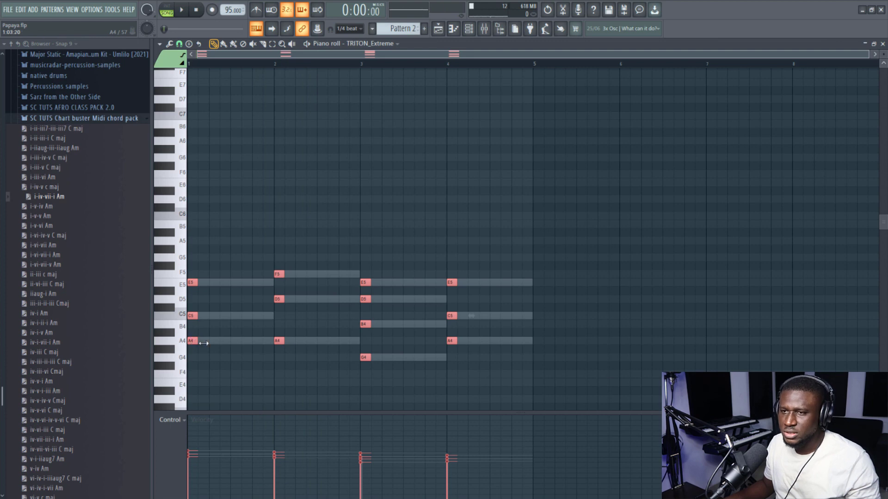
left_click_drag(204, 343, 268, 344)
key("space")
key("space")
key("space")
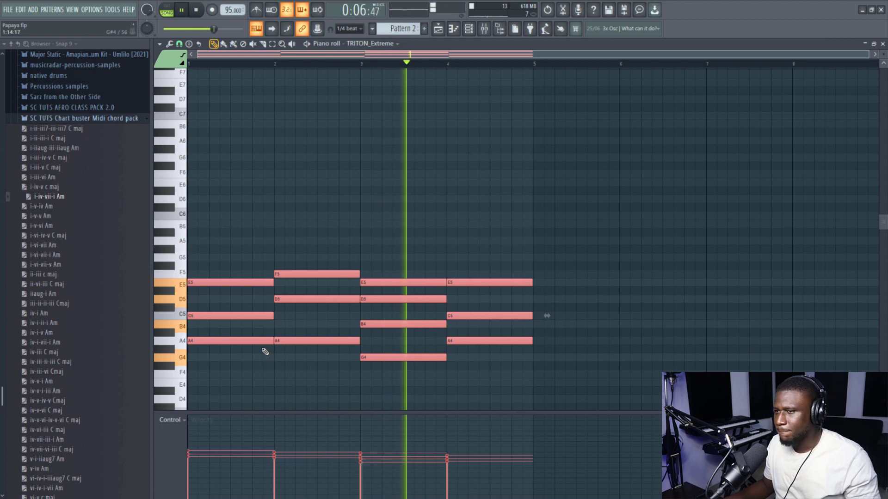
- Unmute the JV-1080 channel and play it together with the TRITON_Extreme chords
left_click(468, 30)
left_click(365, 230)
key("space")
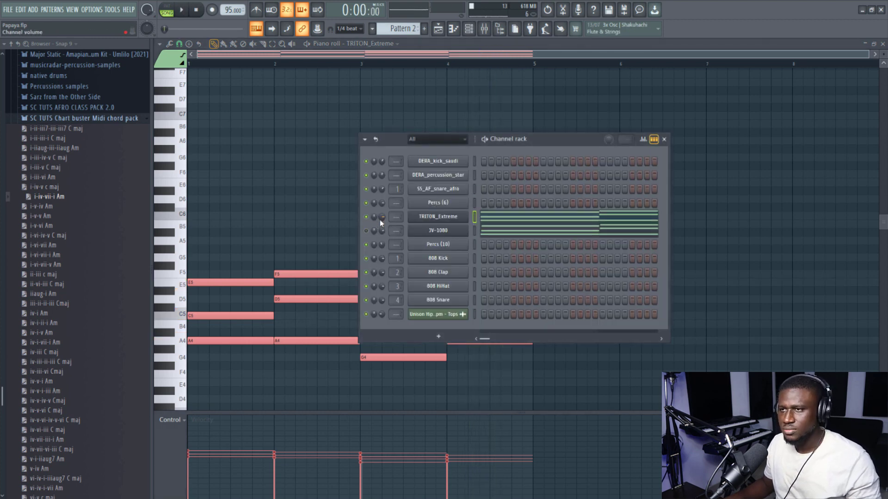
key("space")
- Move the start of the JV-1080 chords six steps later in each bar and trim their ends to the bar lines
key("space")
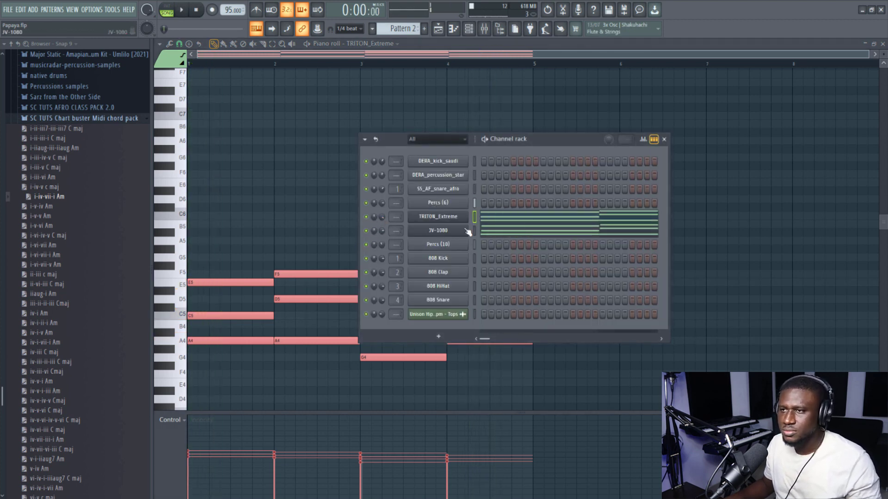
left_click(504, 233)
key("space")
left_click_drag(168, 249, 173, 410)
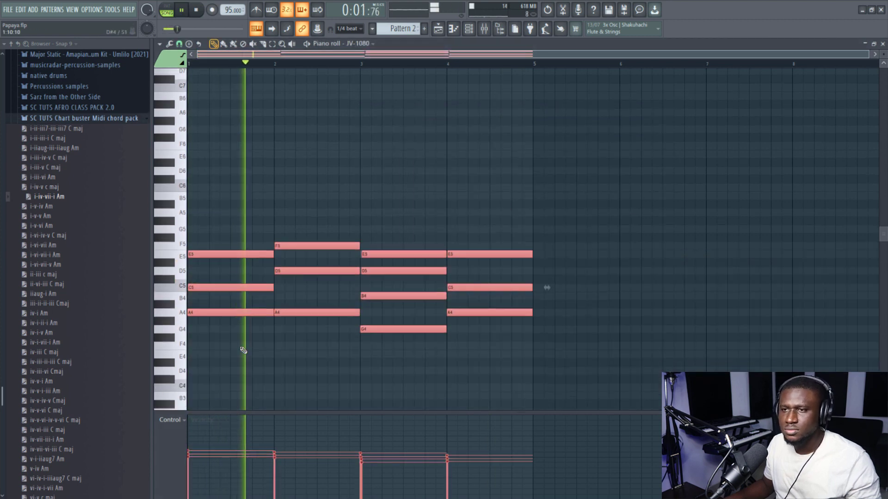
key("space")
left_click_drag(243, 315, 281, 318)
key("space")
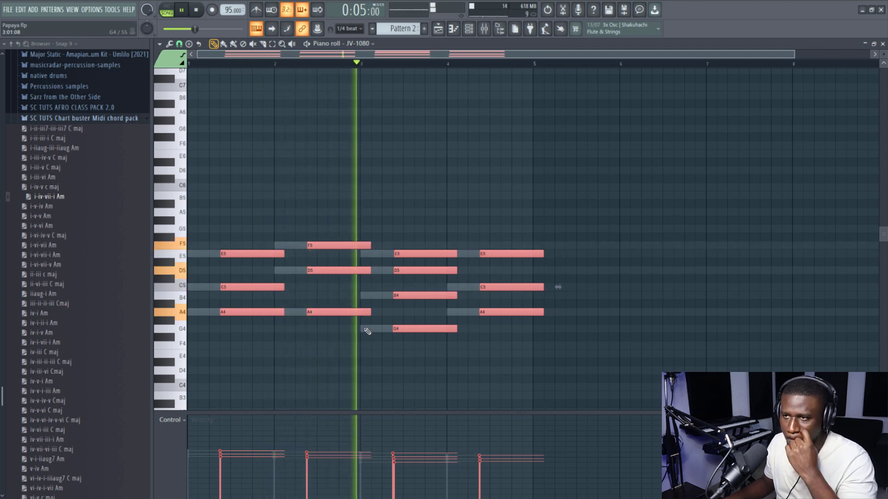
left_click_drag(368, 312, 364, 313)
left_click(339, 352)
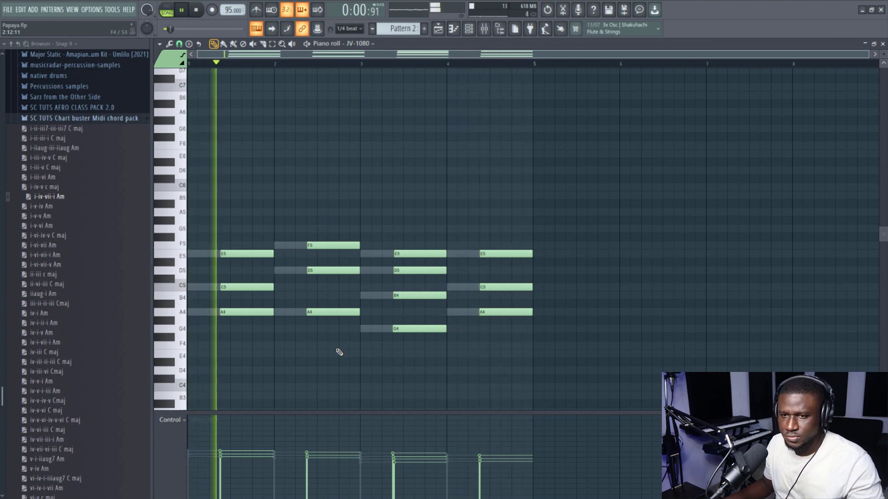
- Save the project and close the piano roll to return to the playlist
key("ctrl+s")
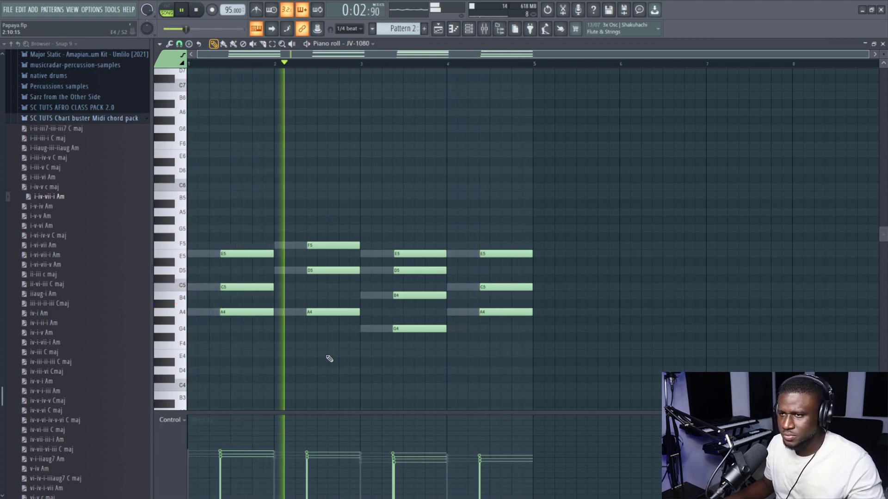
left_click(882, 44)
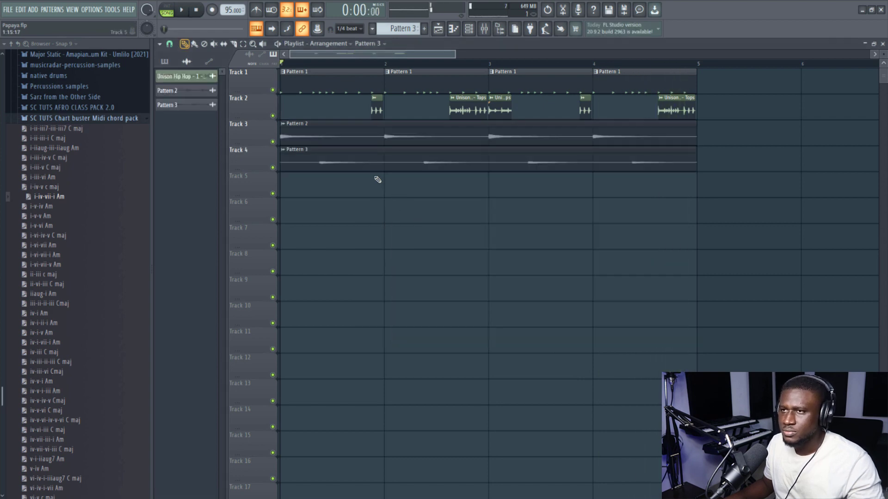
key("space")
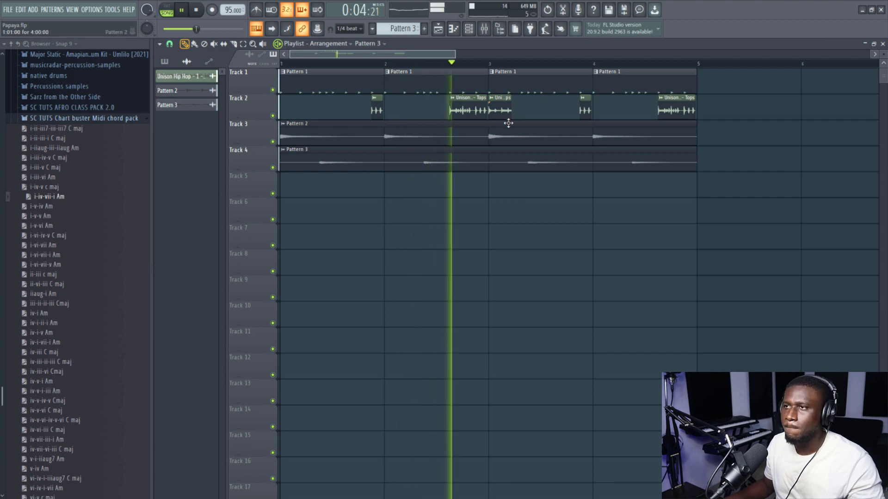
key("F6")
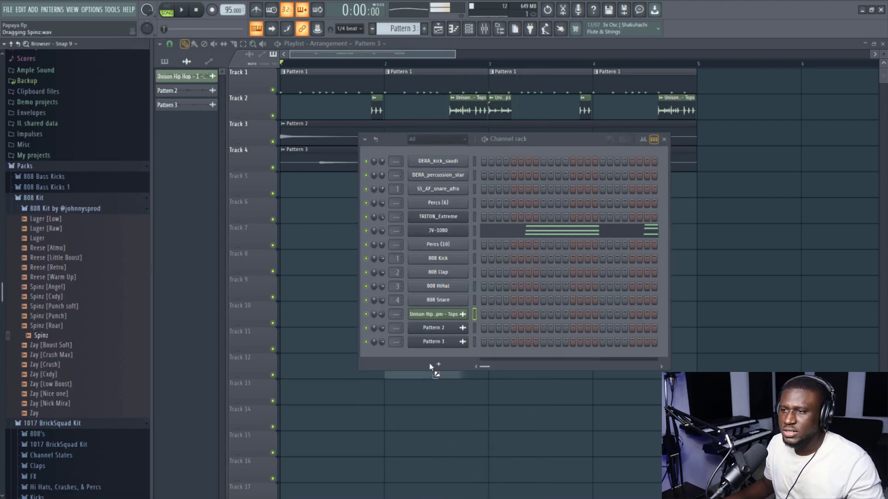
left_click_drag(440, 354, 441, 355)
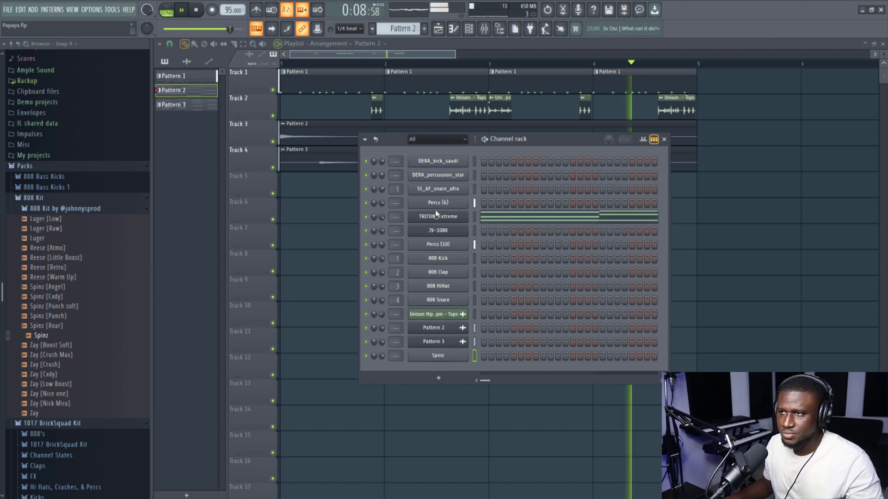
- Copy the TRITON_Extreme chord notes from Pattern 2 and create an empty Pattern 4 with its default name
right_click(436, 215)
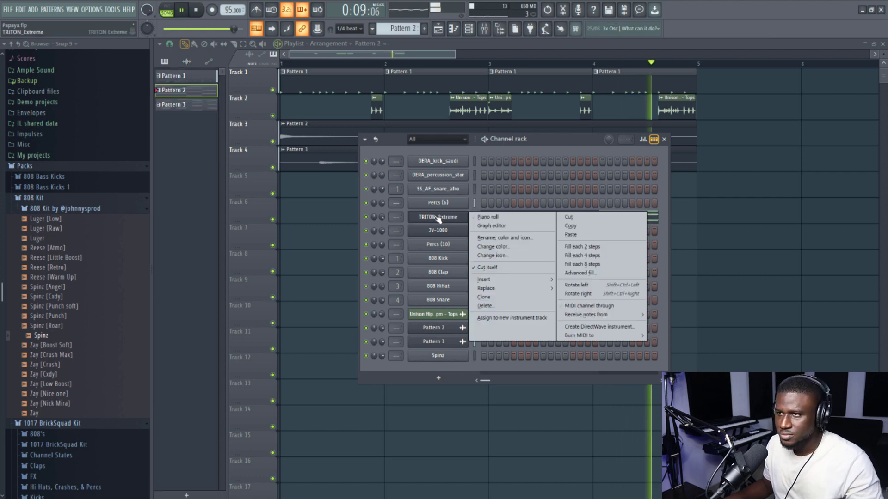
left_click(395, 63)
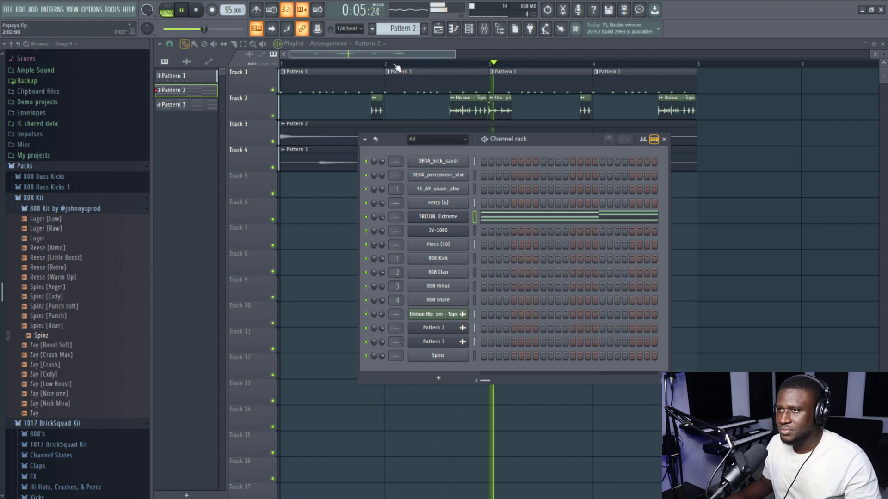
left_click(397, 29)
left_click(419, 41)
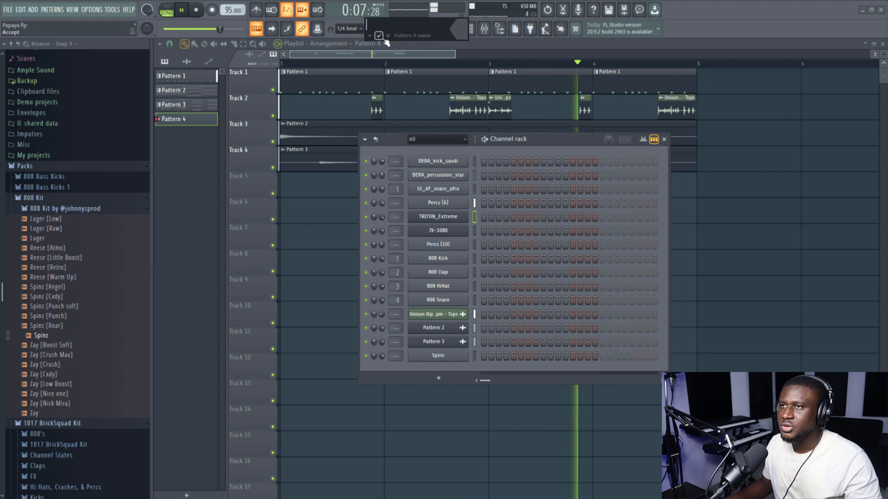
key("Return")
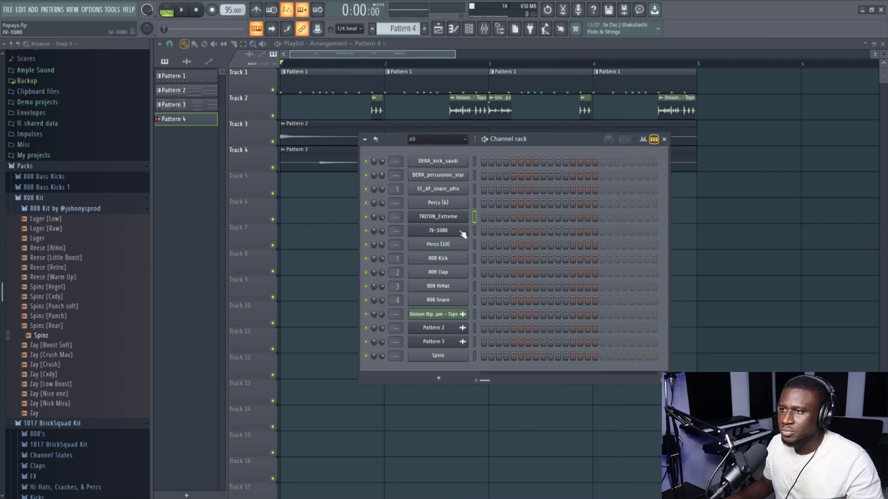
- Paste the copied chords into the 808 Kick channel as a muted guide and place Pattern 4 at the start of Track 5
right_click(461, 163)
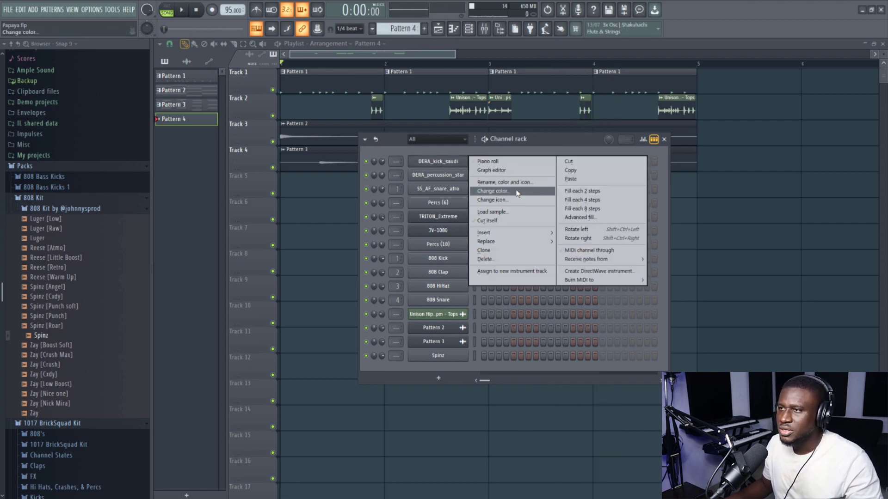
right_click(430, 258)
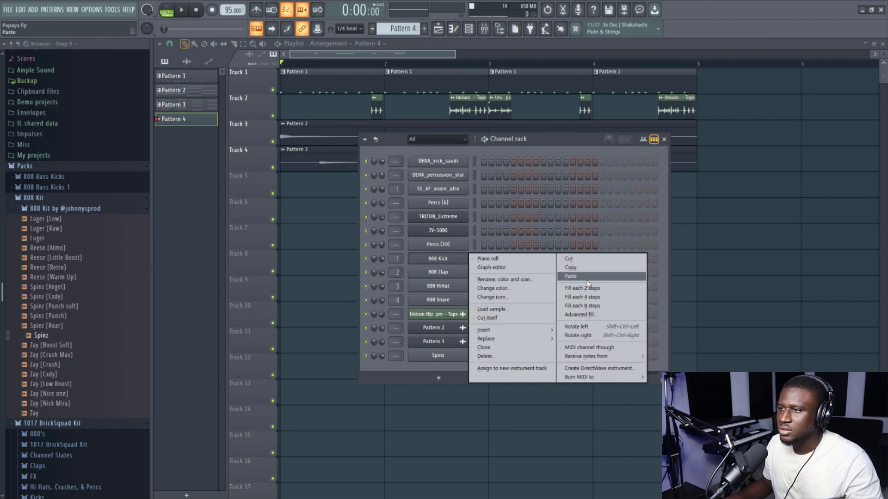
left_click(571, 277)
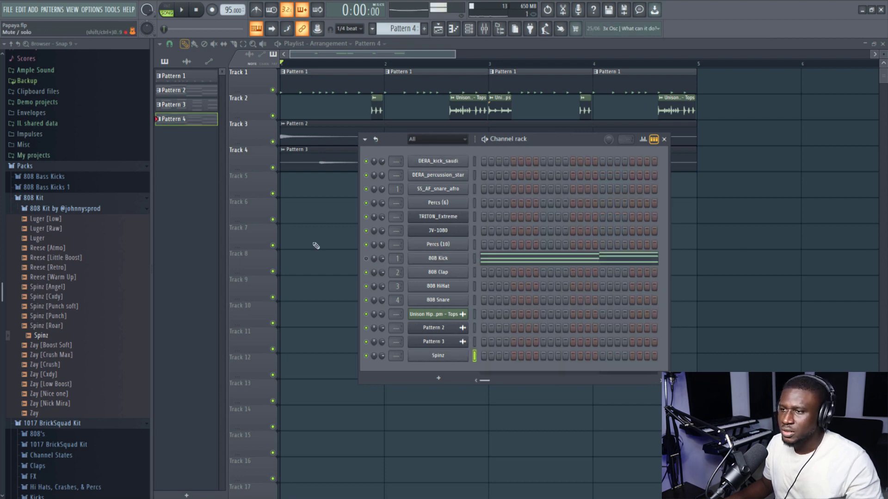
left_click(298, 193)
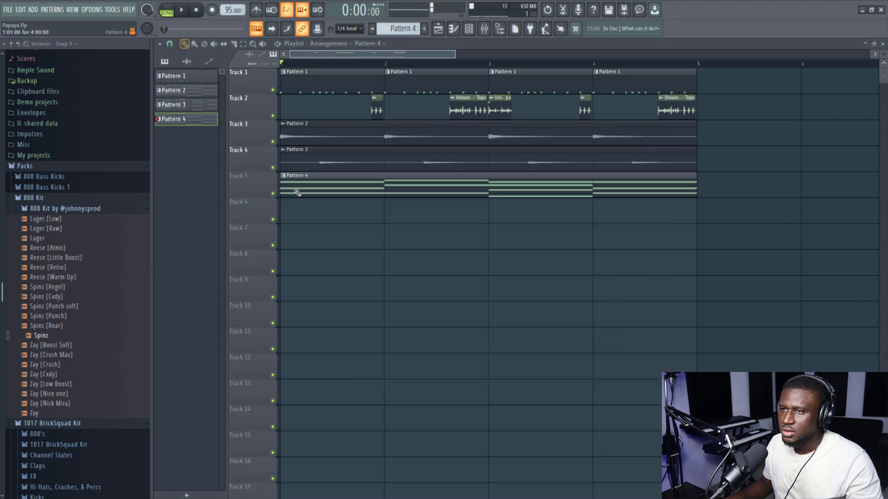
- Enter a four-bar Spinz bass line in Pattern 4 over the ghost chords, using notes A5, C6, F5, B5 and E5, and play it
left_click(470, 30)
right_click(457, 358)
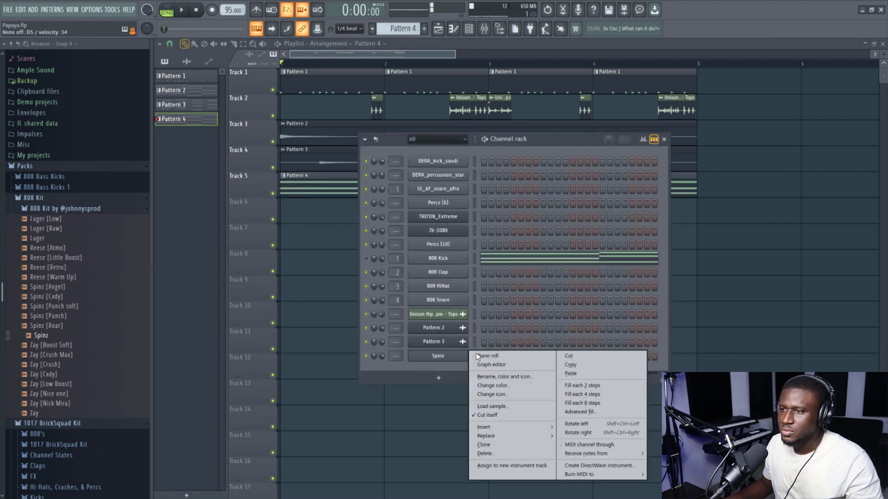
left_click(503, 357)
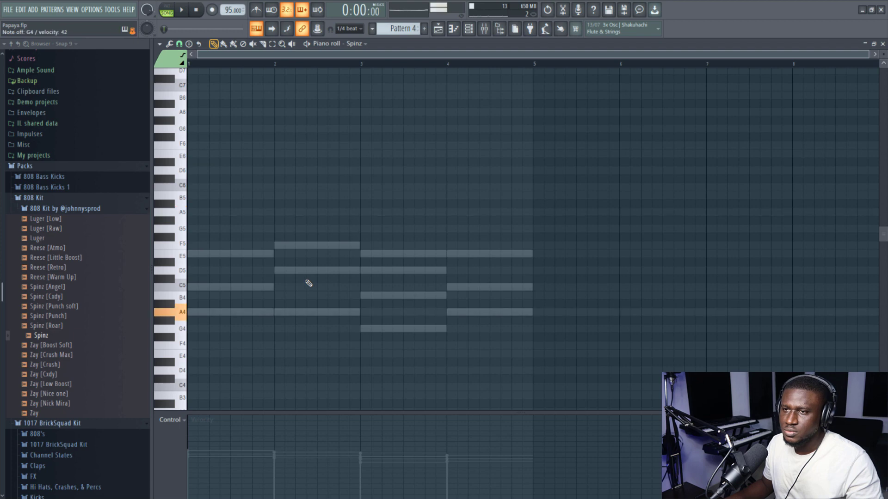
key("space")
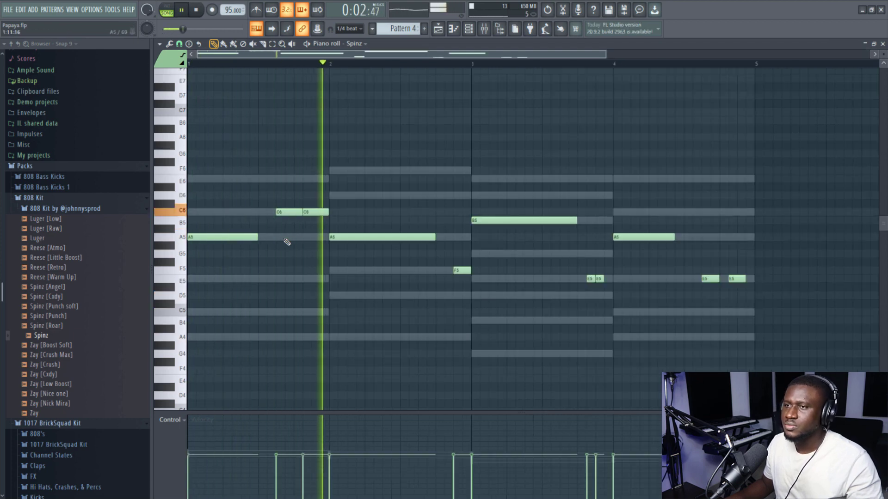
- Try a shorter first C6 bass note in bar 1 and stretch it back to meet the second C6
left_click_drag(302, 212, 276, 216)
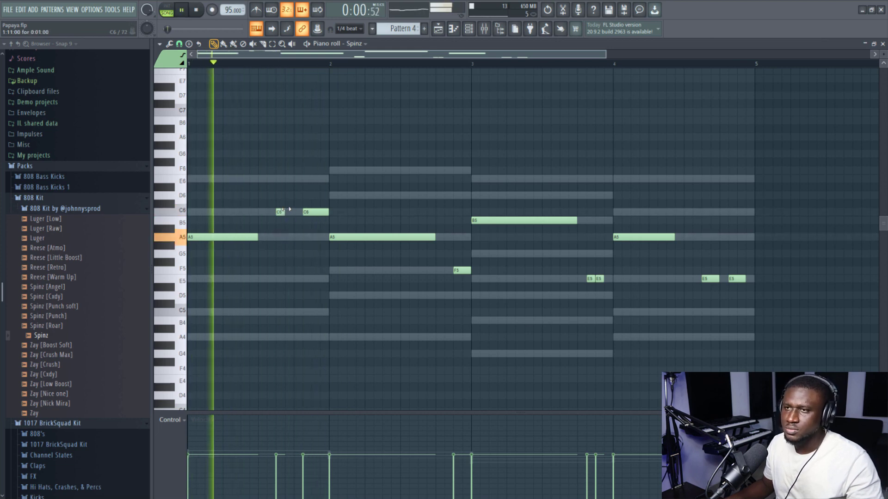
left_click_drag(284, 212, 302, 211)
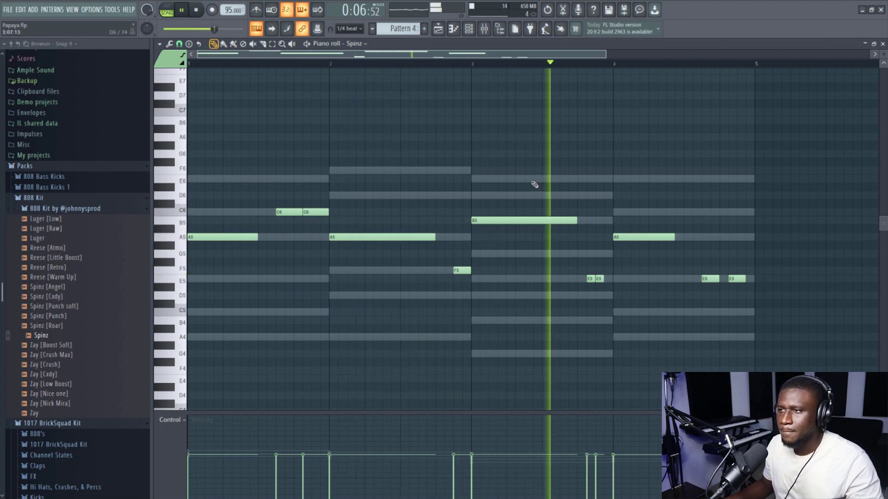
- Return to the playlist, make Pattern 1 the current clip source and show the channel rack
left_click(441, 34)
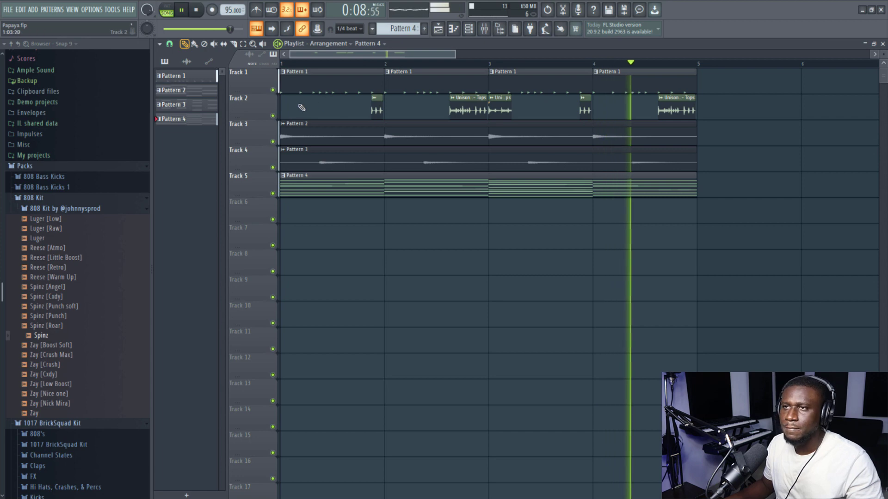
left_click(380, 81)
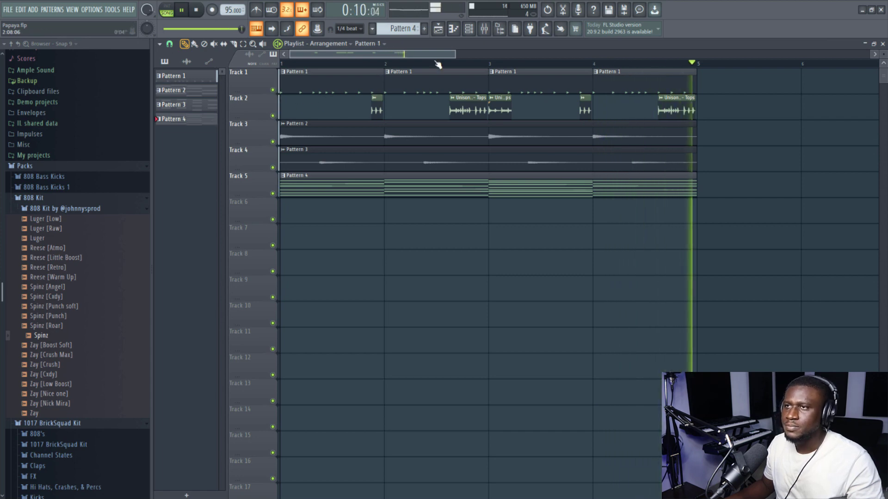
left_click(468, 31)
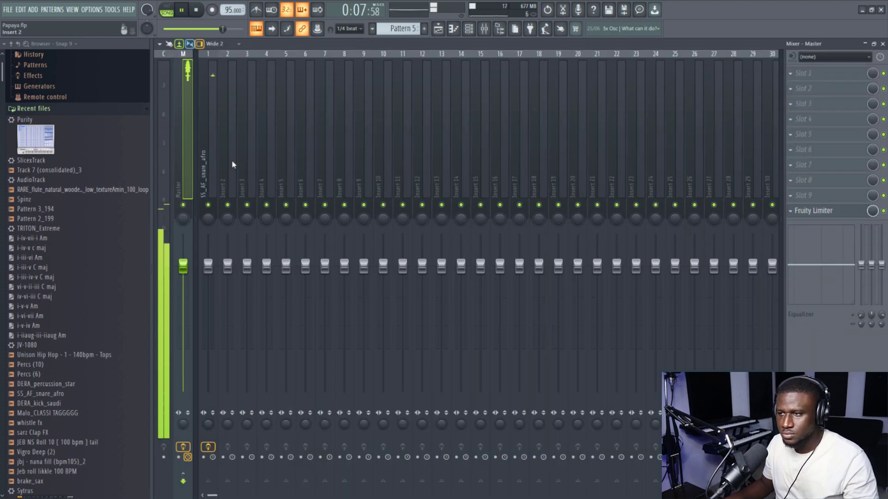
- Route the Purity channel to mixer insert 2 and load Fruity Parametric EQ 2 in its first effect slot
left_click(240, 160)
key("ctrl+l")
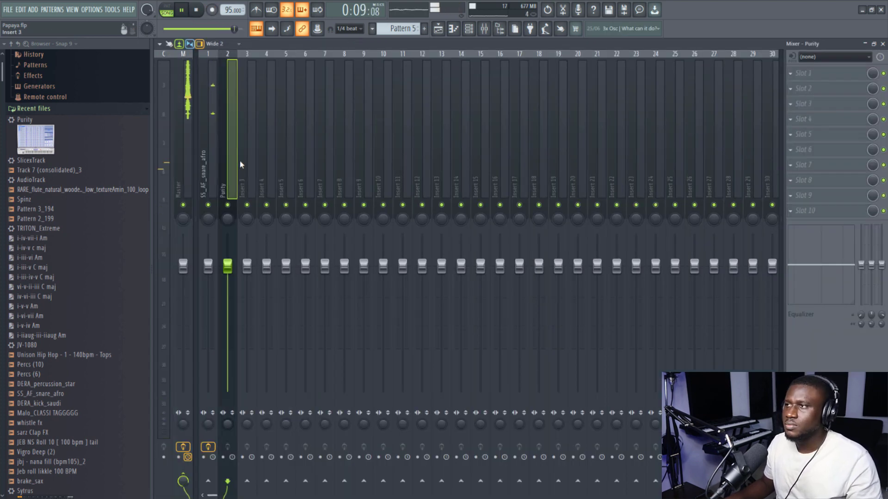
left_click(816, 77)
mouse_move(794, 86)
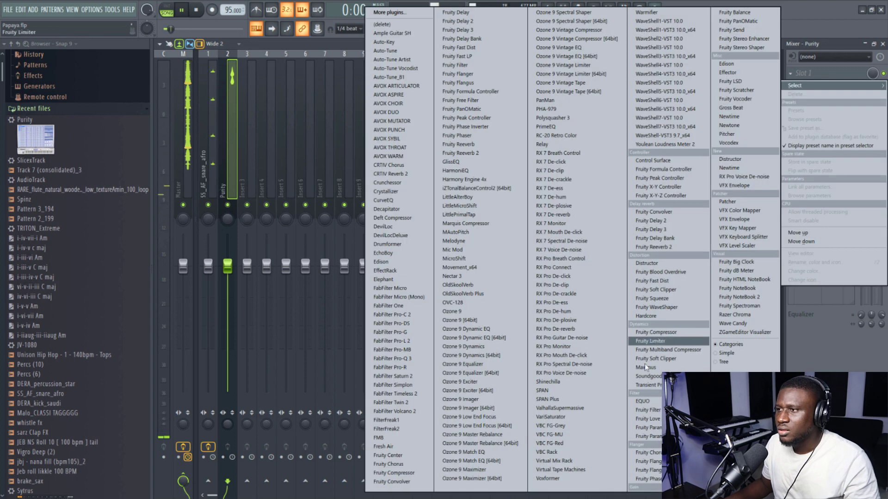
left_click(648, 438)
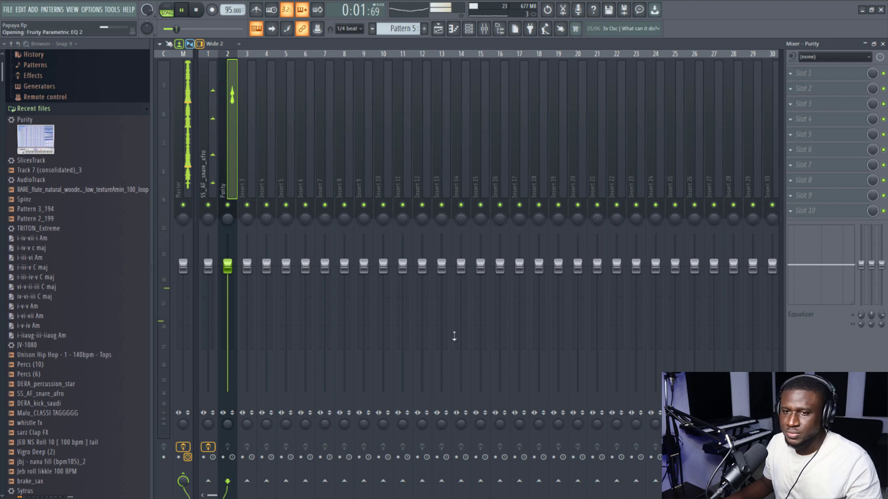
- Cut the lows and highs of Purity by pulling EQ bands 1 and 7 down, and close the EQ
left_click_drag(396, 240, 367, 273)
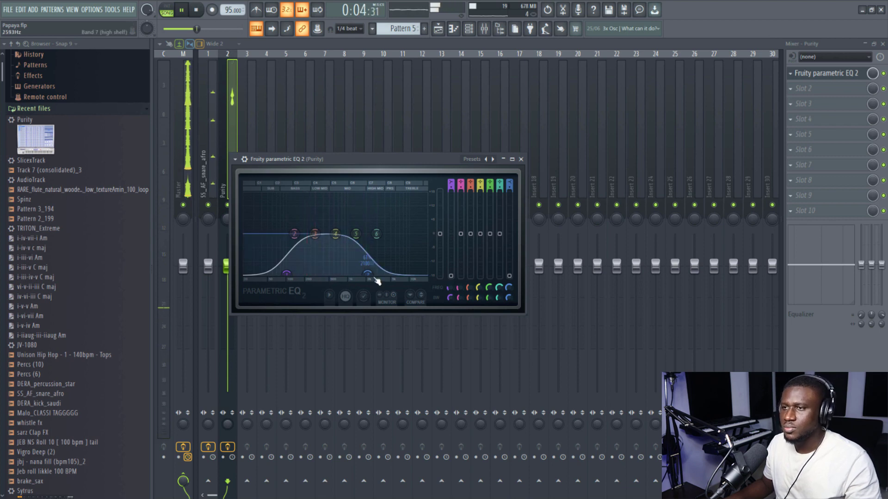
left_click_drag(369, 274, 369, 274)
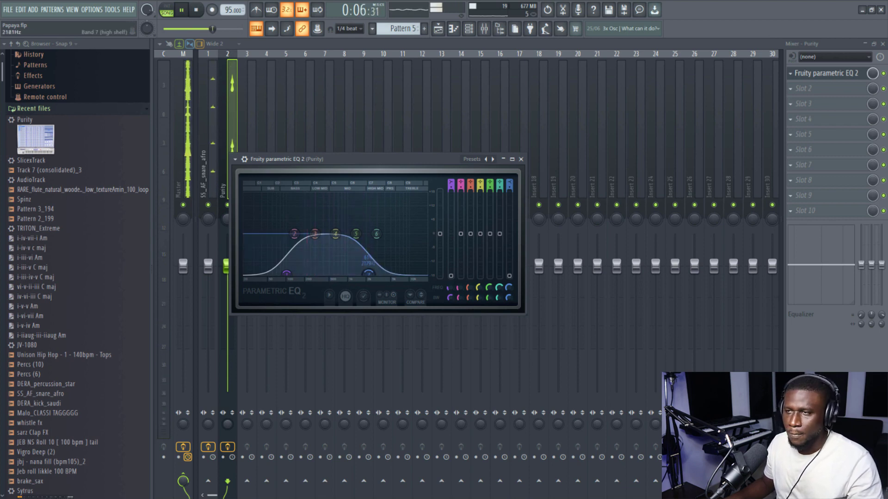
left_click(521, 160)
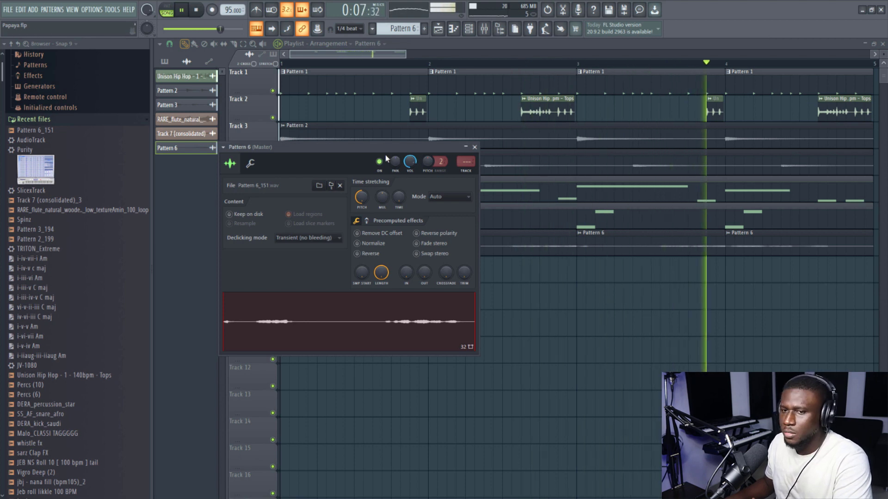
- Close the Pattern 6 audio clip's settings and ungroup Track 8 from the track above it
left_click(474, 147)
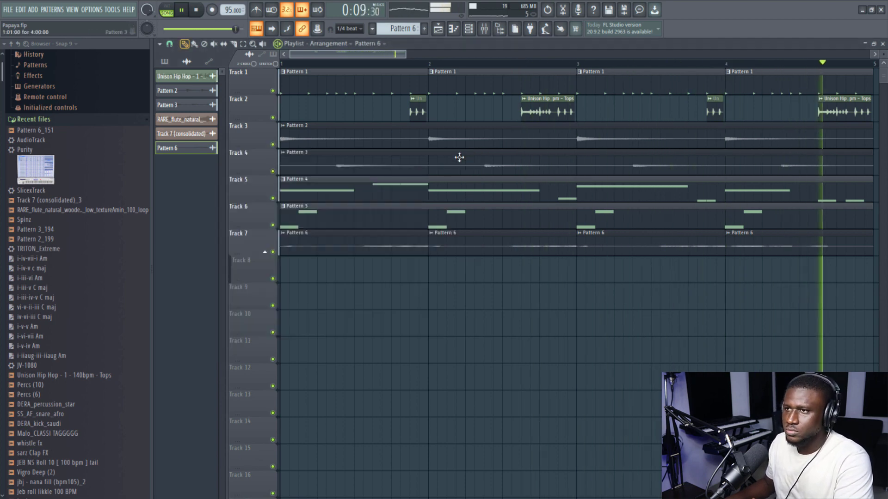
scroll(441, 174, "down", 2)
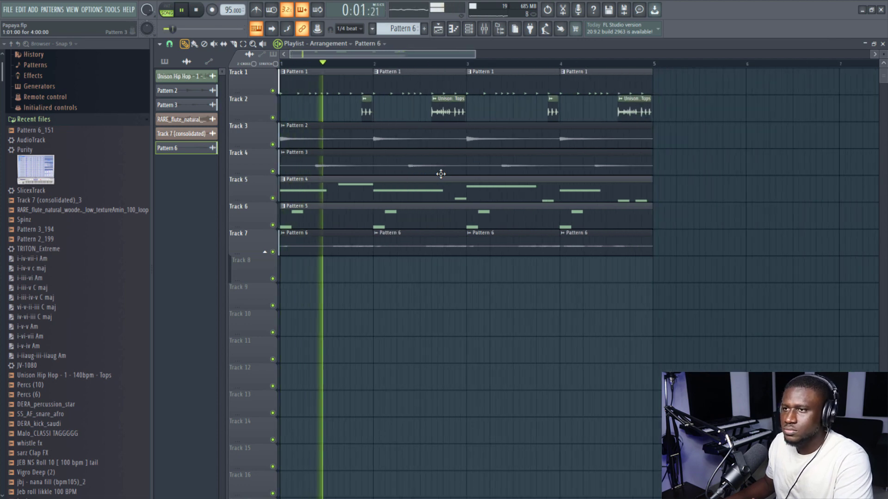
right_click(257, 276)
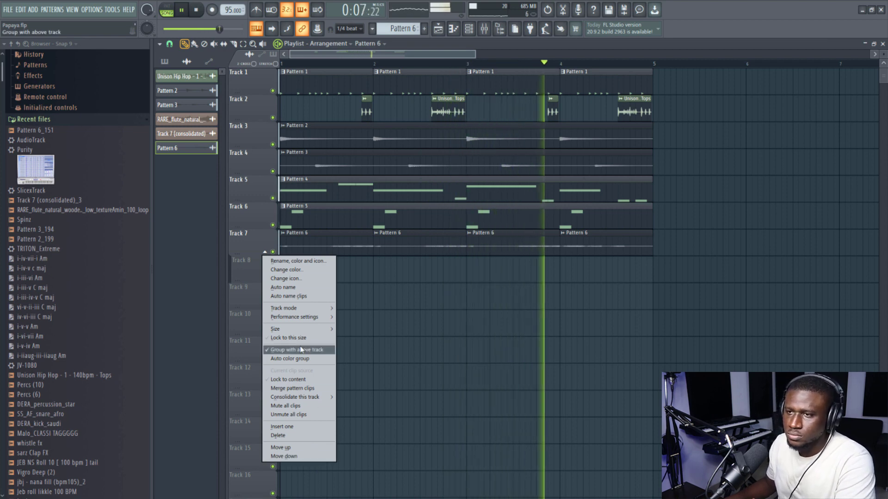
left_click(296, 360)
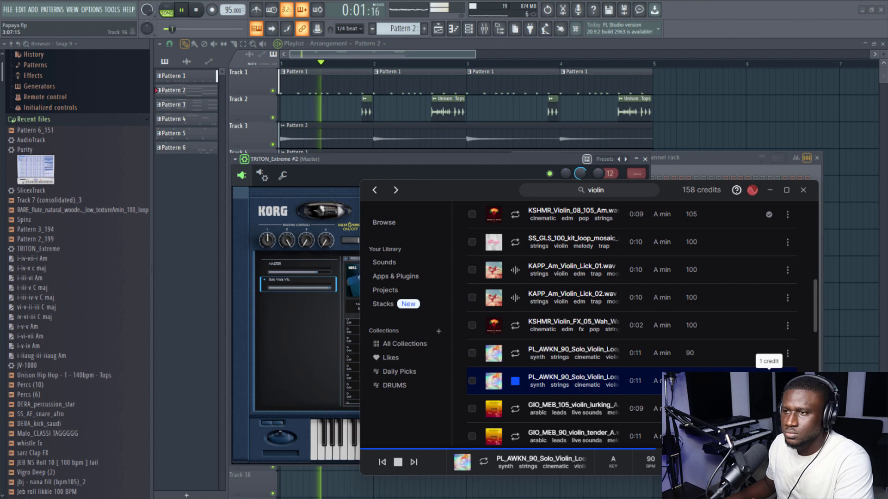
- Get PL_AWKN_90_Solo_Violin_Loop_Satisfy_2_Am.wav from Splice and place it as short violin hits on Track 10 at the bar starts
left_click(769, 381)
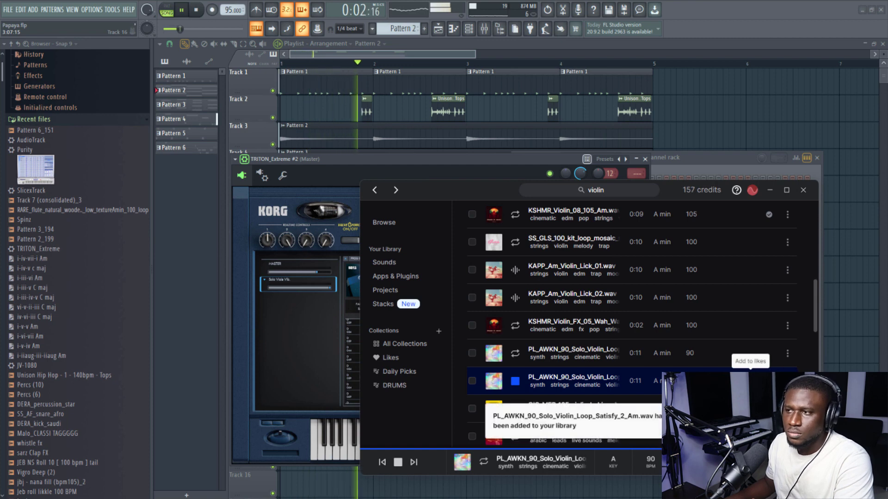
left_click(515, 381)
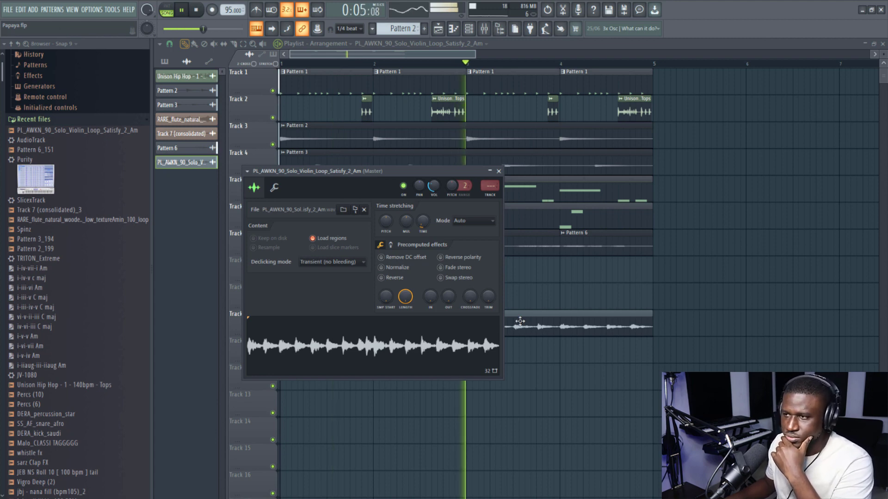
left_click(486, 313)
left_click(486, 313)
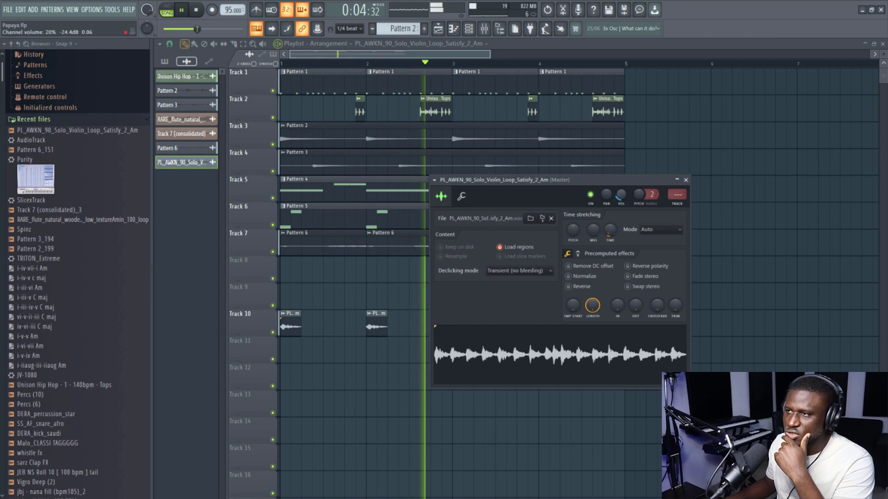
- Save the project, replay the beat with the violin hits and open the settings of the bar 4 hit
key("ctrl+s")
key("space")
key("space")
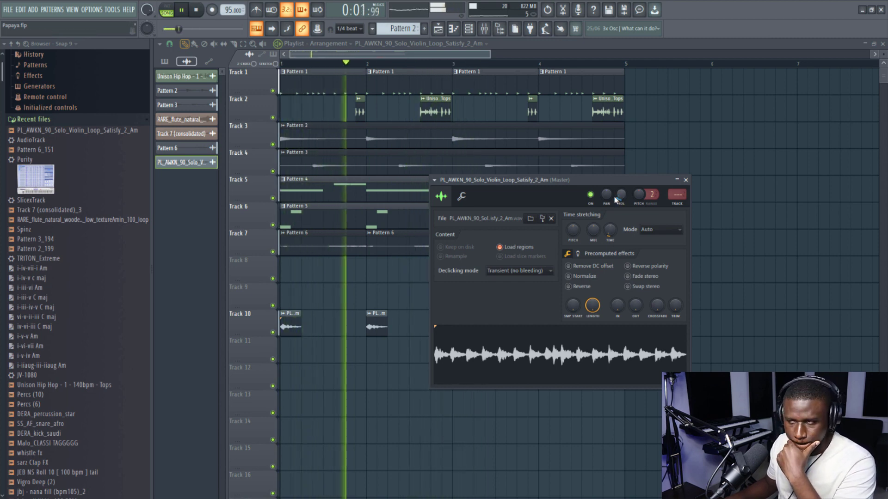
left_click(685, 180)
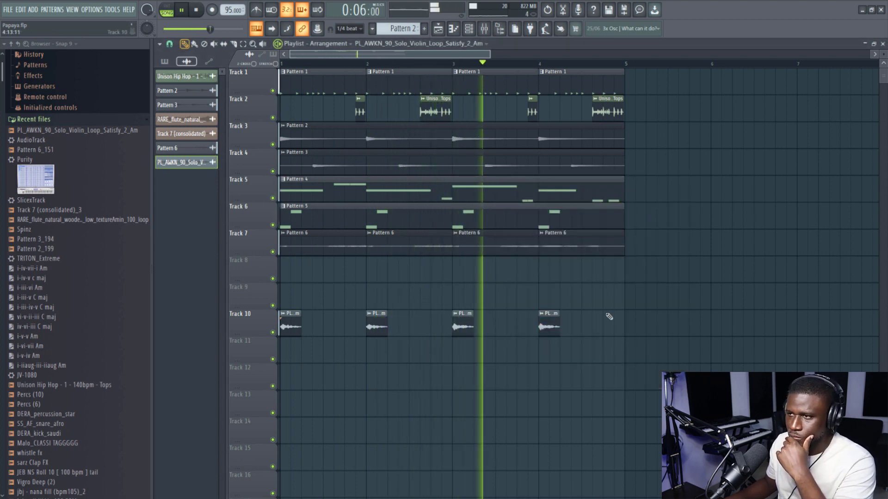
double_click(554, 332)
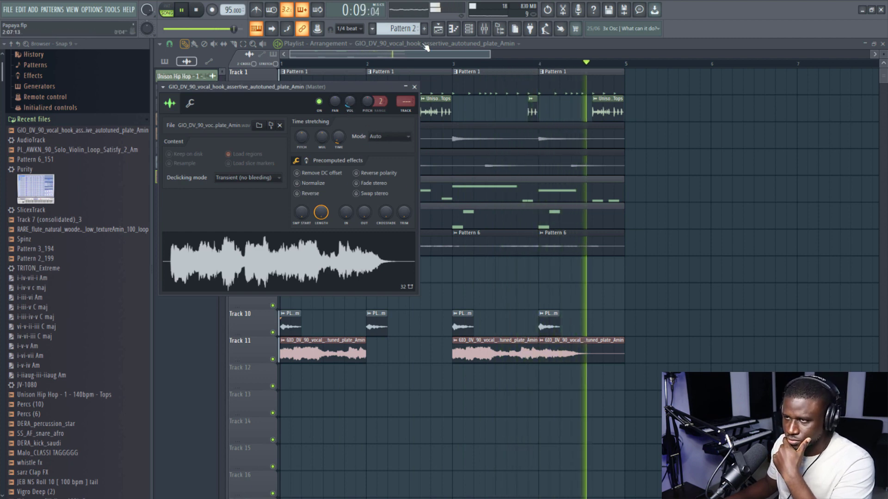
- Load the Radio preset in the vocal hook's Fruity Parametric EQ 2 and lower its band 5 peak slightly
left_click(484, 29)
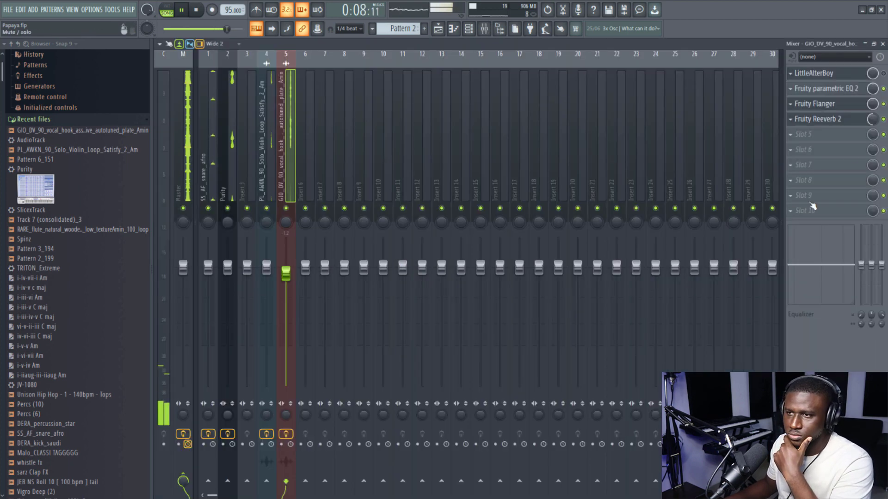
left_click(829, 94)
left_click(477, 150)
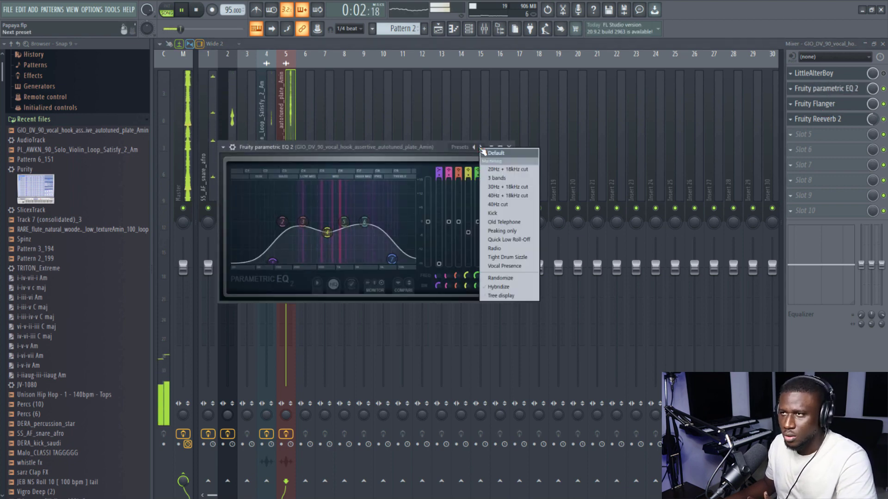
left_click(497, 251)
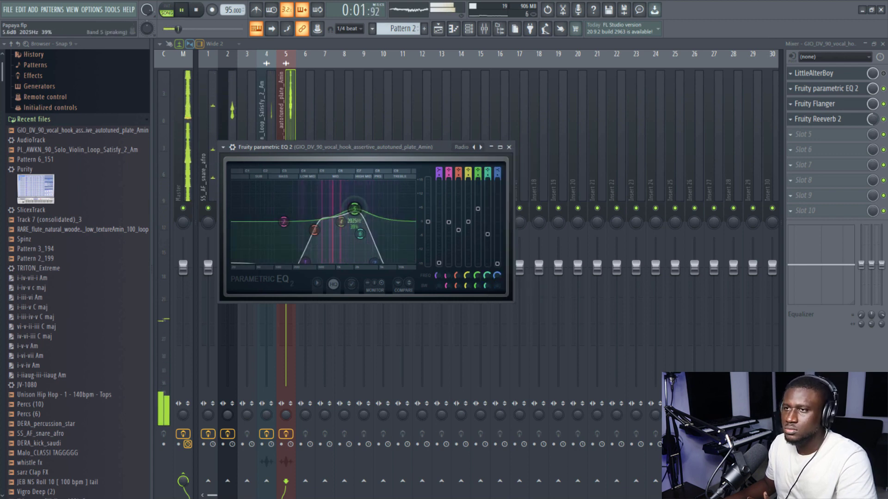
left_click_drag(355, 209, 355, 213)
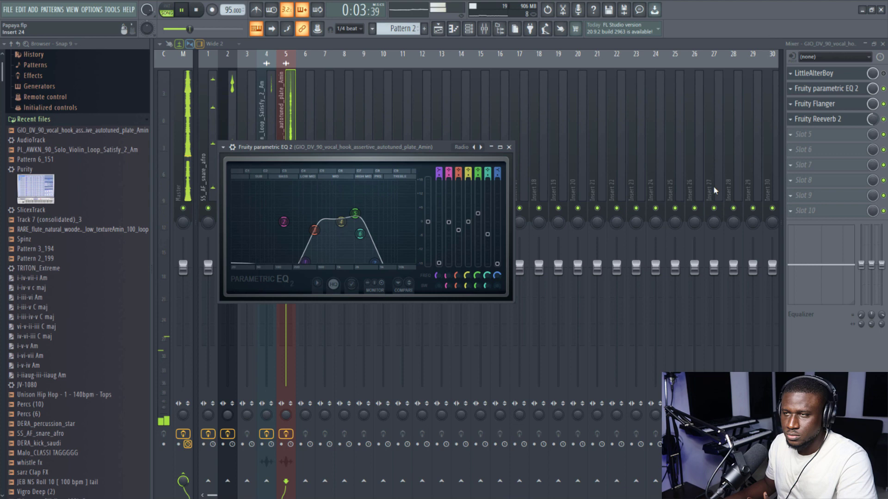
- Add Fruity delay 2 in slot 5 of the vocal hook's insert and set the LittleAlterBoy formant to -2.3
left_click(805, 135)
left_click(371, 132)
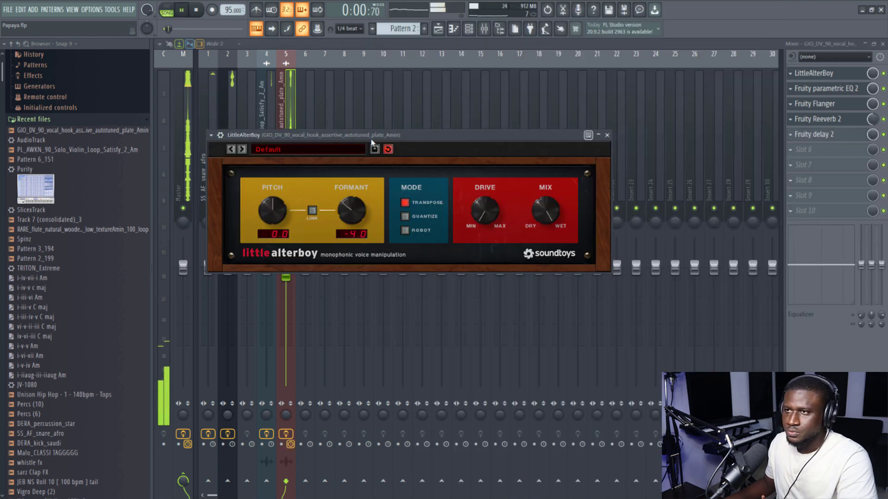
left_click_drag(356, 207, 359, 204)
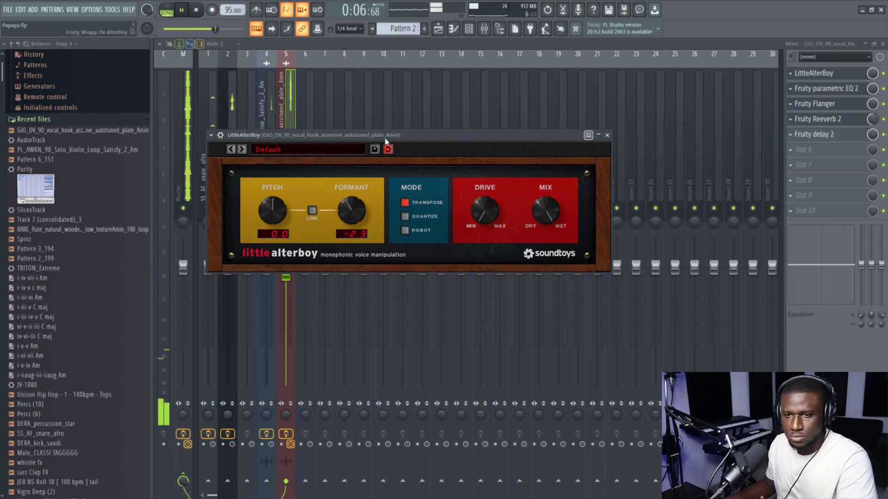
left_click(607, 136)
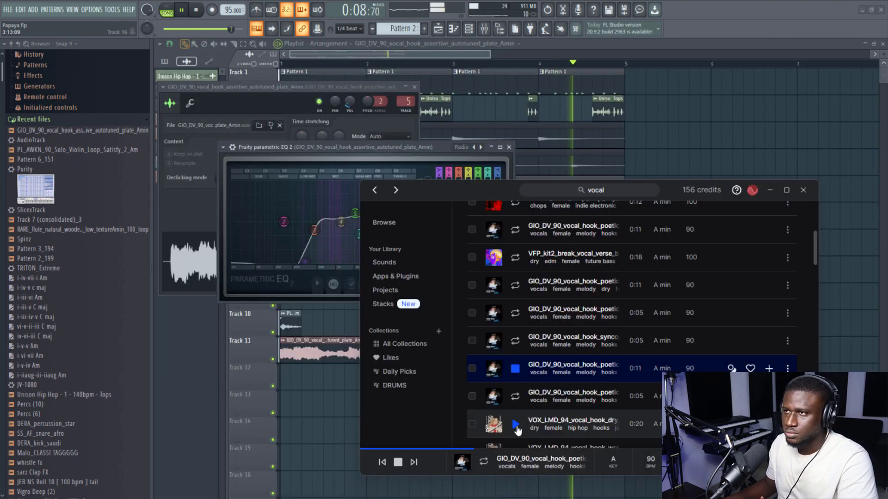
- Audition vocal samples in Splice and place APRIL_BENDER_vocal_progression_wet_mm_dark_sidechain_100_Am on Track 13 at bar 2
left_click(516, 423)
scroll(517, 426, "down", 3)
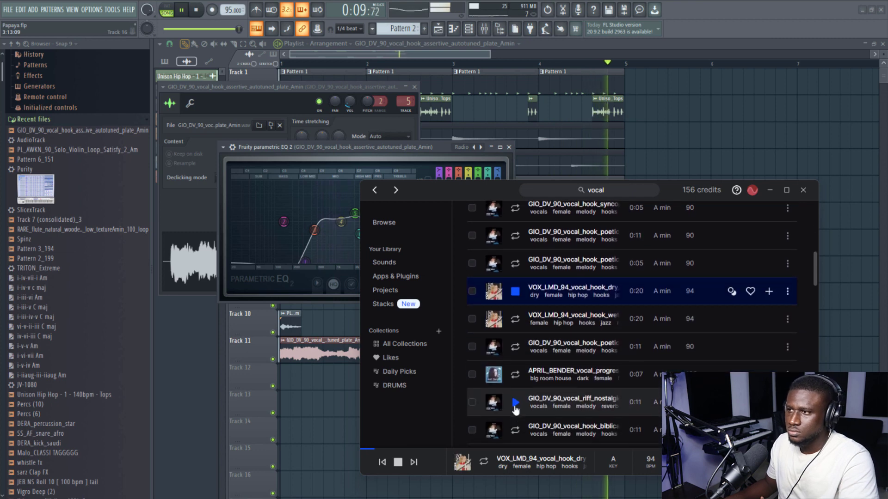
left_click(515, 374)
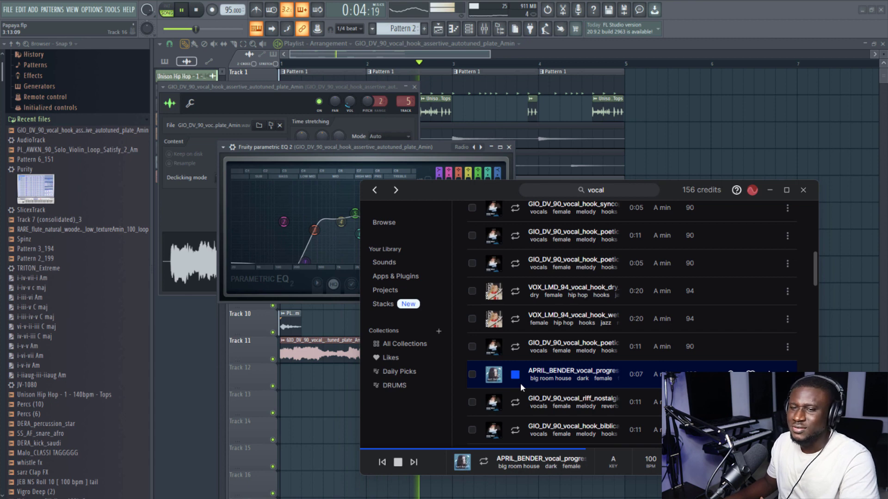
left_click_drag(521, 383, 521, 408)
key("space")
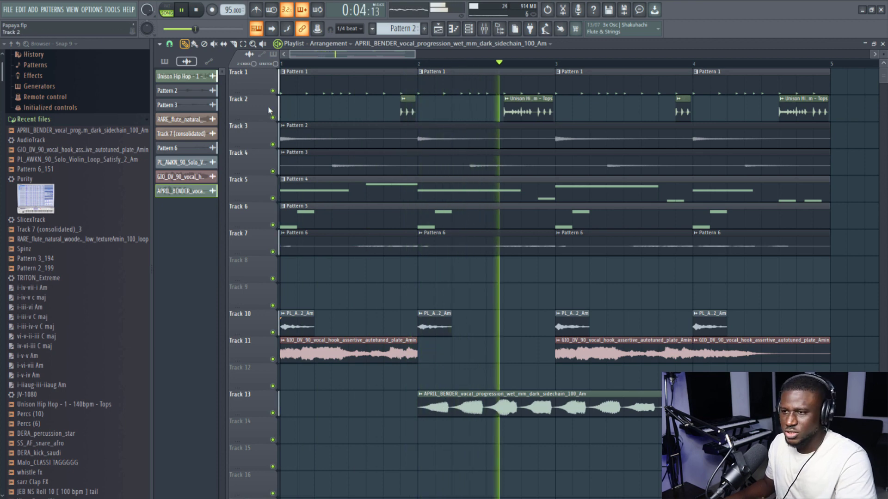
- Slice the APRIL_BENDER vocal on Track 13 one beat into bar 2 and delete everything after the cut
left_click(234, 44)
key("space")
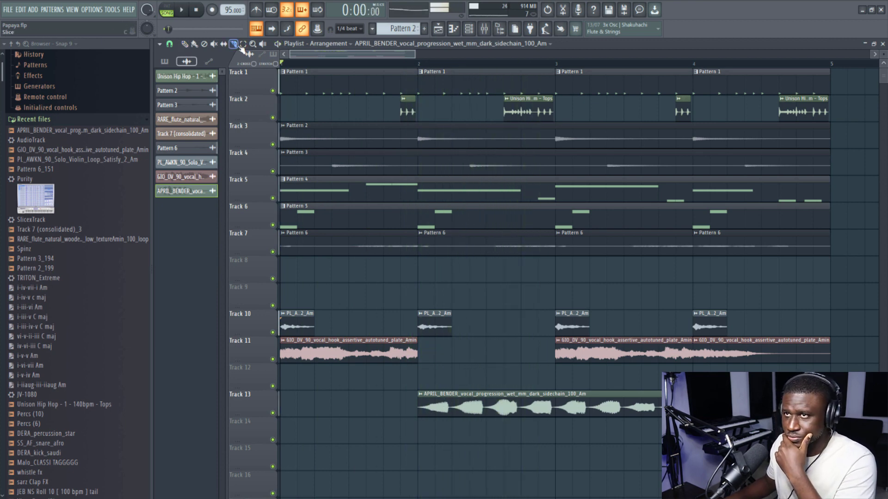
key("space")
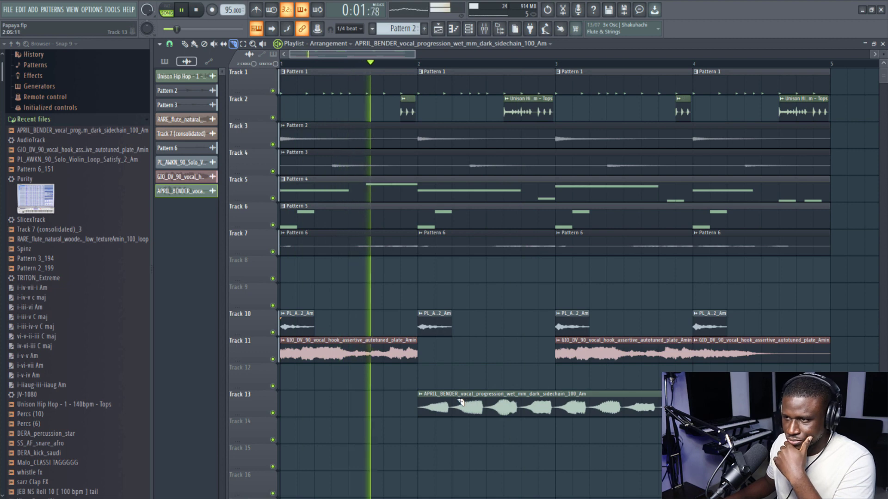
left_click_drag(453, 384, 455, 436)
key("p")
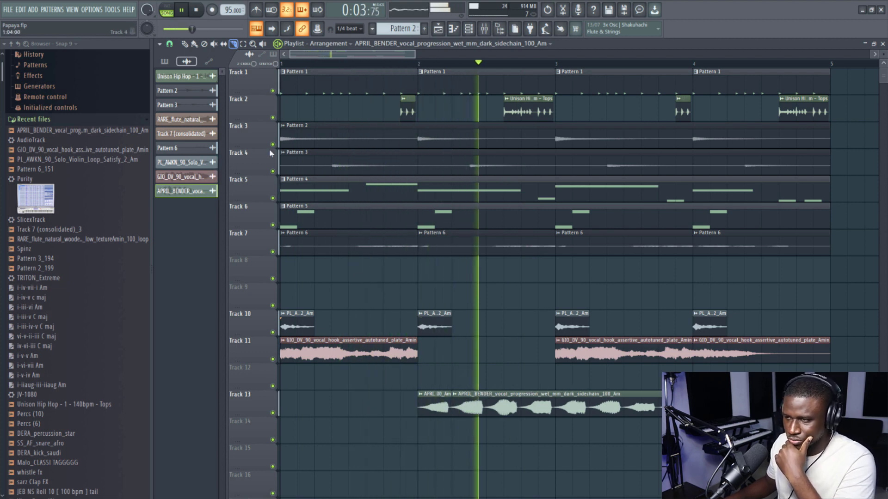
key("space")
key("space")
right_click(460, 404)
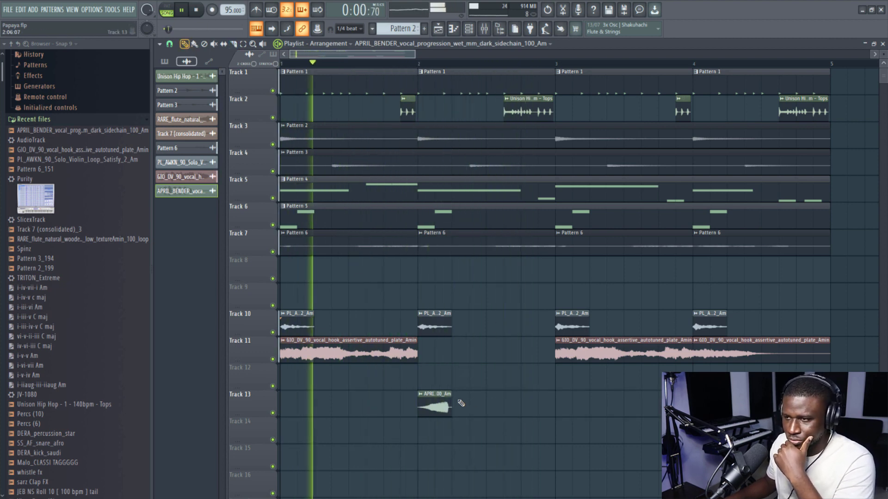
- Repeat the one-beat vocal chop four times in each of bars 2 and 4 on Track 13, and save the project
mouse_move(431, 407)
left_mouse_down()
mouse_move(466, 407)
mouse_move(435, 418)
mouse_move(501, 414)
left_mouse_up()
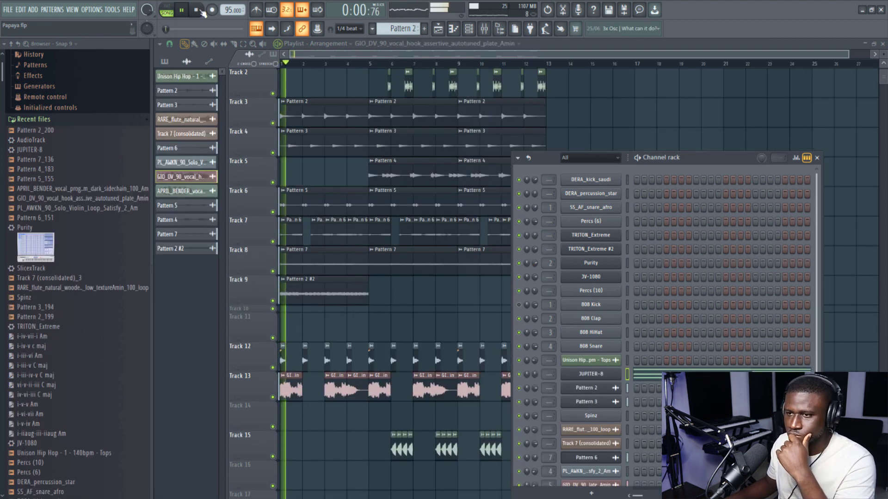
key("ctrl+s")
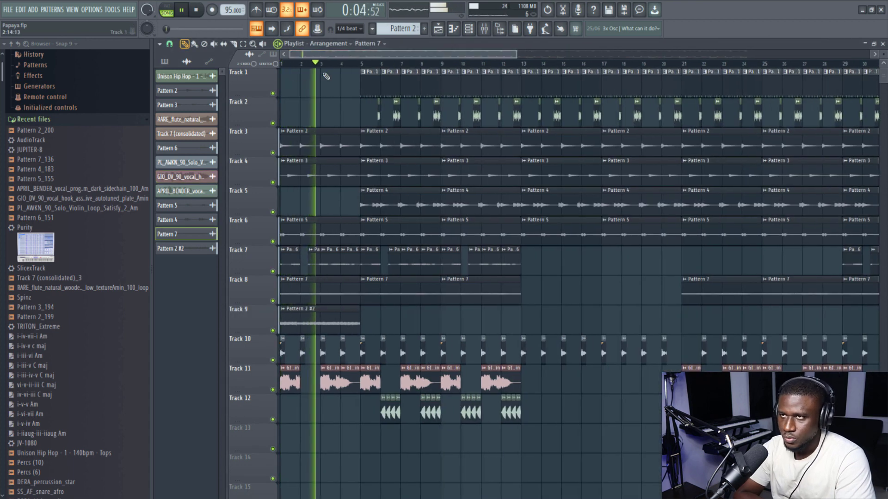
- Slice the pattern clips at bar 8 and copy the bar 8 section of Tracks 1 to 8 into bar 4
key("space")
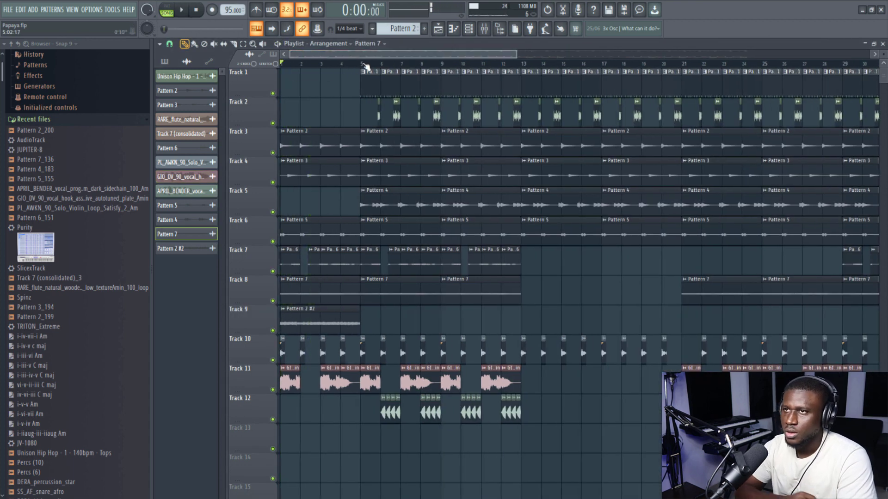
left_click(363, 64)
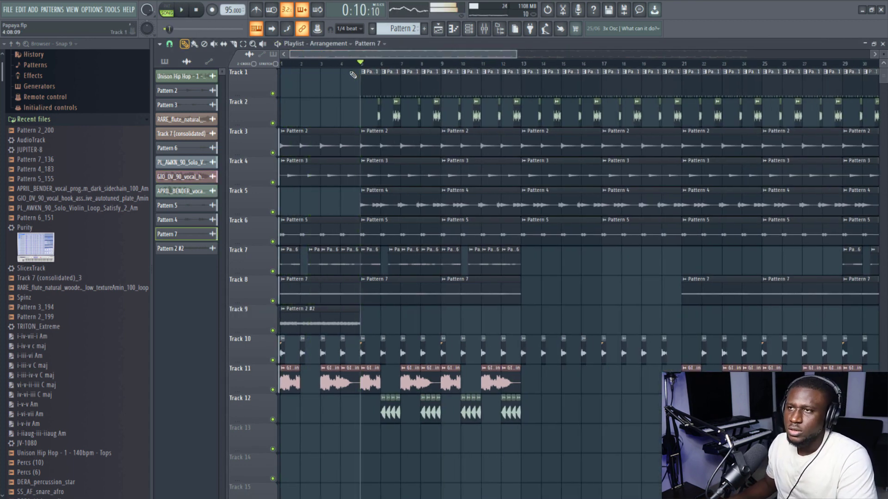
key("space")
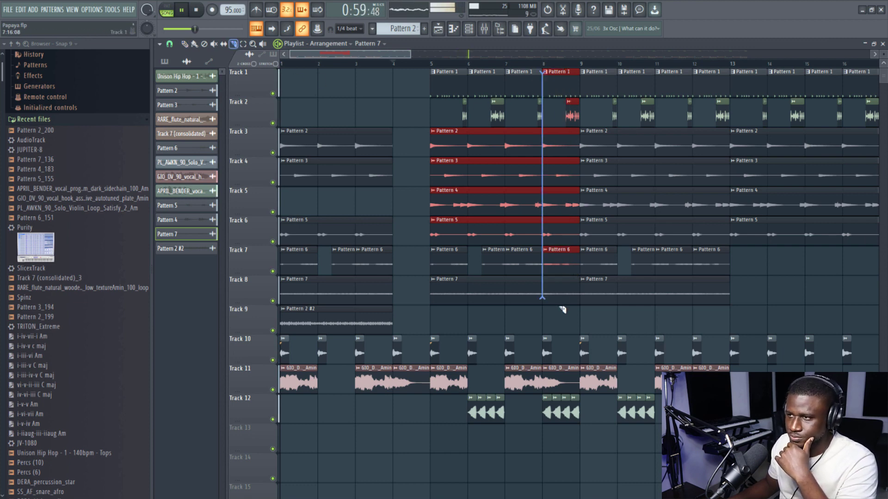
left_click_drag(554, 457, 554, 457)
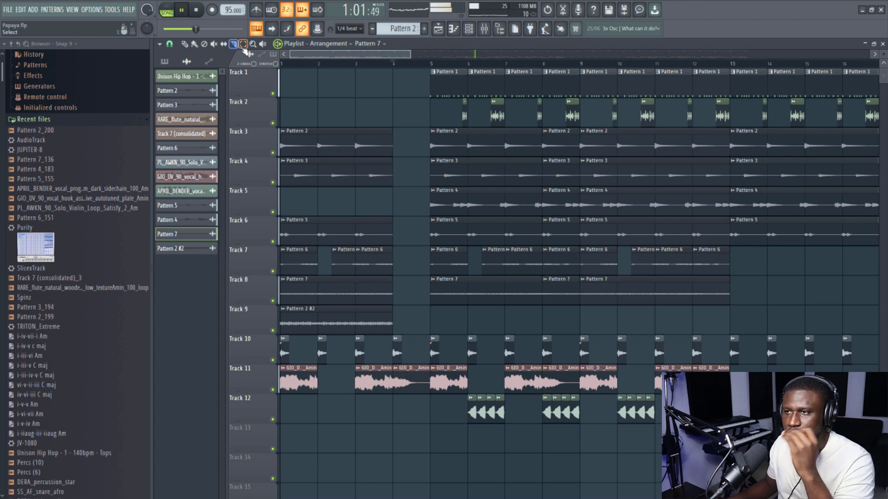
left_click_drag(552, 71, 415, 299)
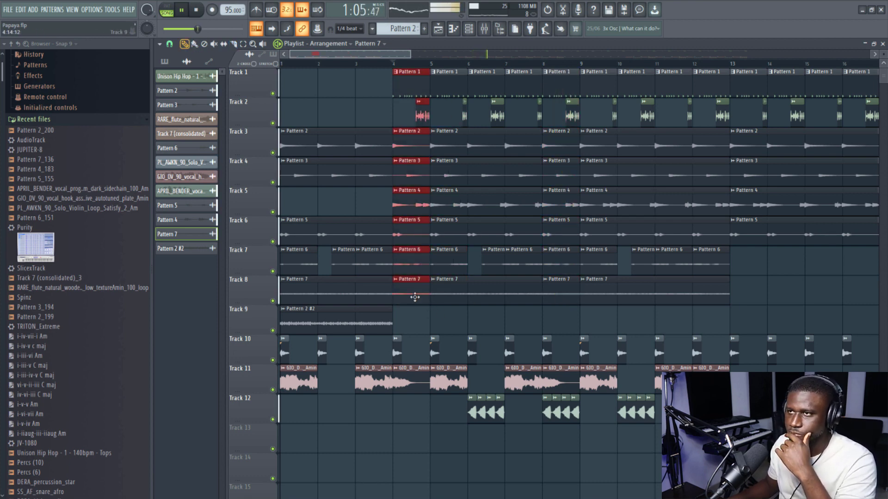
- Play the arrangement from bar 2 to check the section copied into bar 4
key("space")
key("space")
left_click(317, 64)
scroll(318, 67, "up", 2)
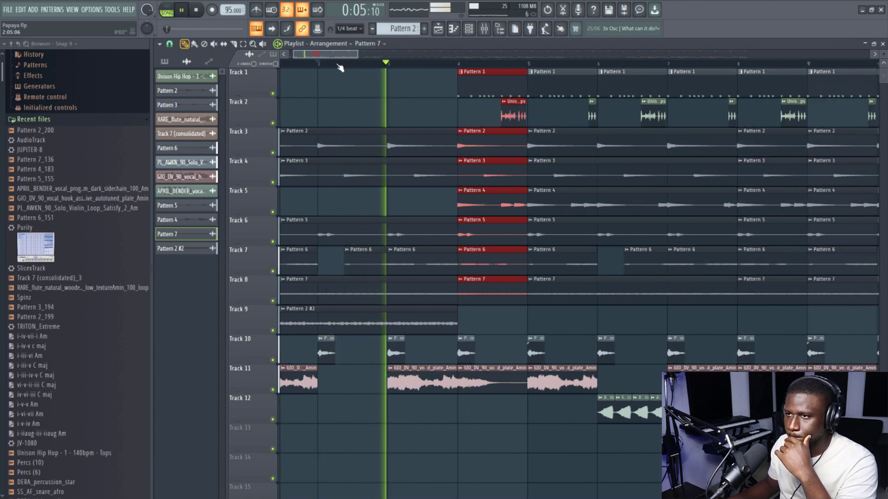
scroll(338, 68, "up", 1)
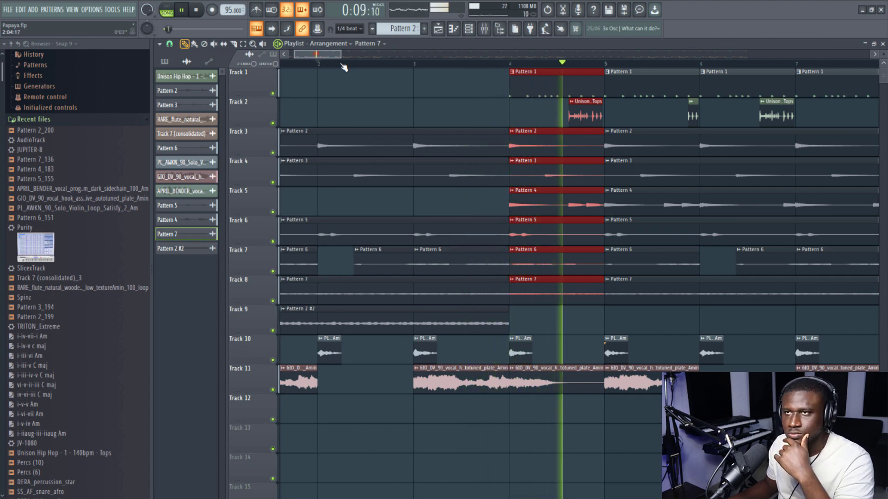
key("space")
scroll(393, 65, "up", 1)
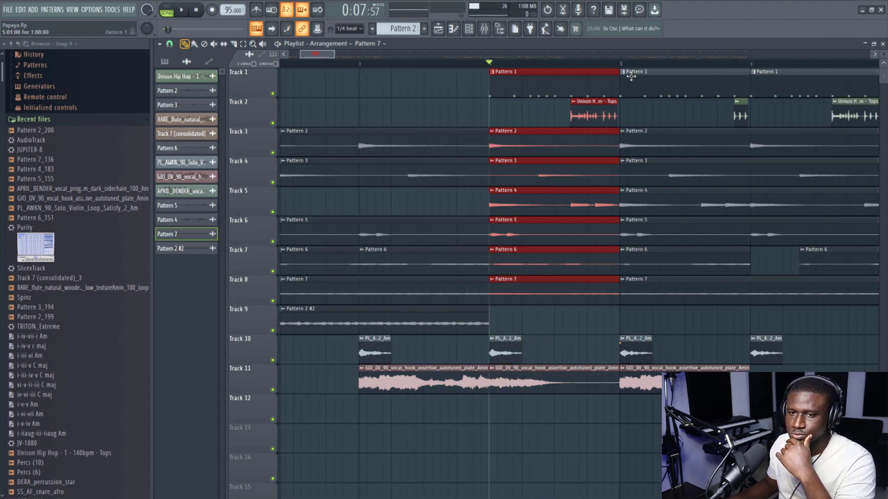
left_click_drag(615, 89, 516, 96)
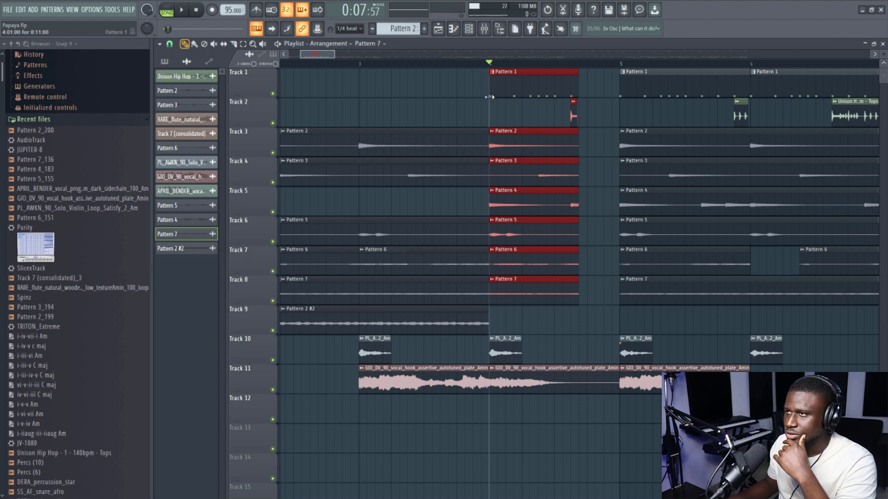
key("ctrl+z")
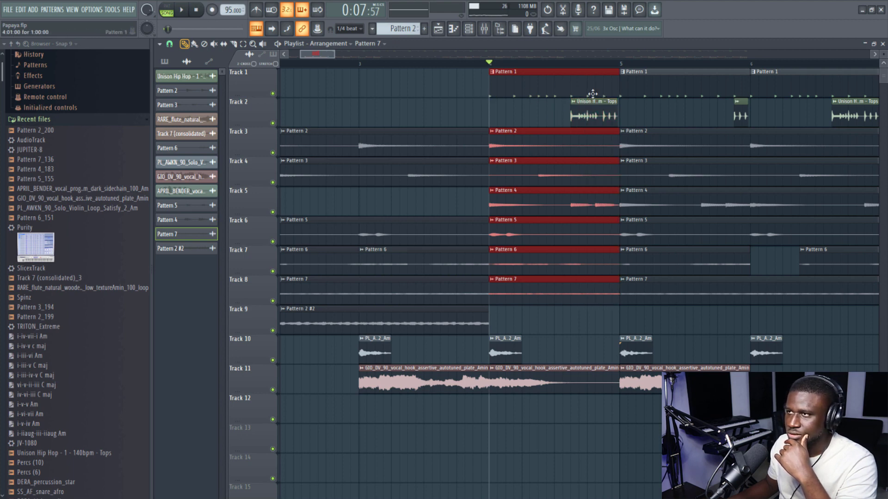
- Shorten the bar 4 pattern clips on Tracks 1 and 3 to 8 to one beat and duplicate them three times to fill the bar
left_click_drag(614, 84, 521, 97)
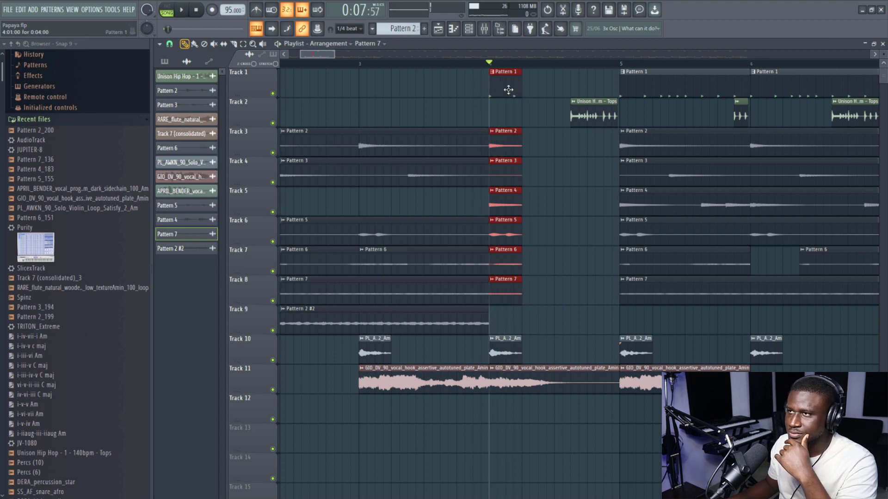
key("ctrl+b")
key("ctrl+b")
key("ctrl+b")
- Play back the one-beat repeats in bar 4, starting from bar 3
key("space")
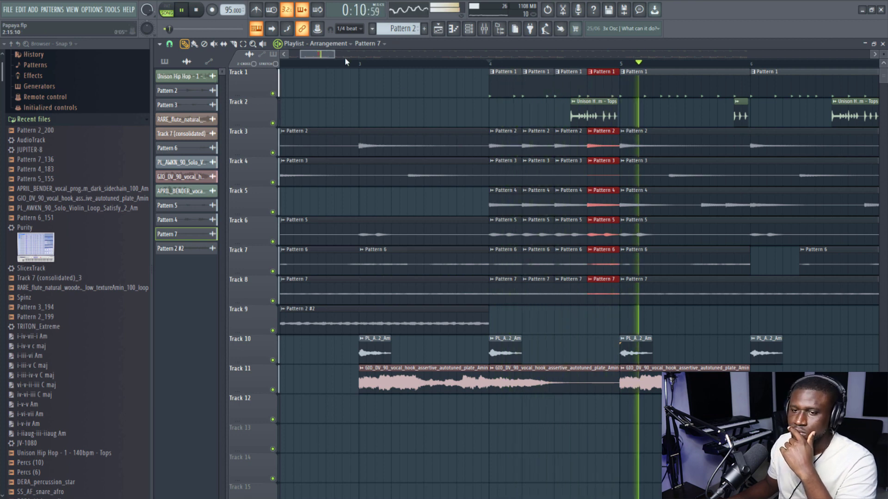
scroll(338, 65, "down", 2)
key("space")
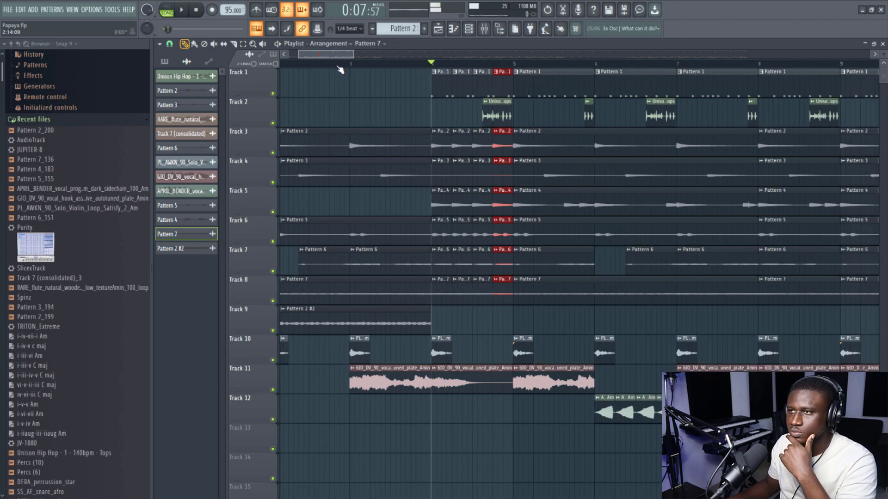
key("space")
left_click(367, 64)
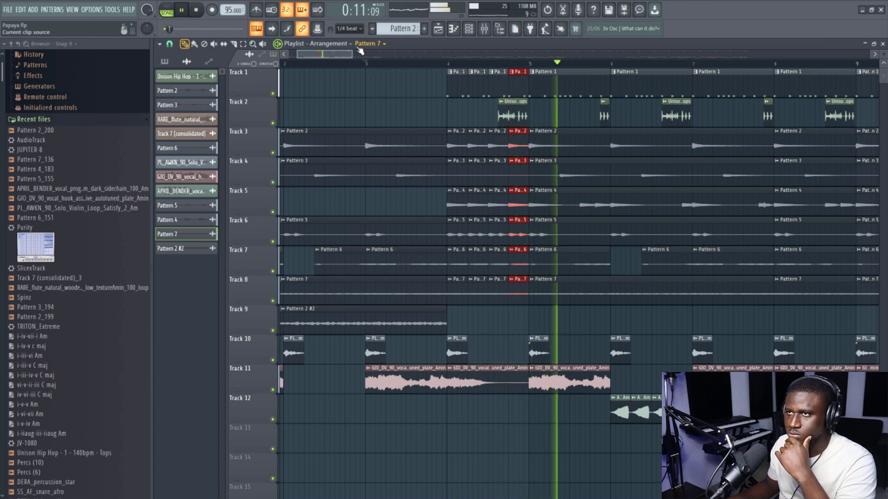
- Shorten the last-beat pattern clips in bar 4 on Tracks 1, 3, 4 and 6 to 8 to half a beat and duplicate them once
left_click_drag(605, 71, 595, 302)
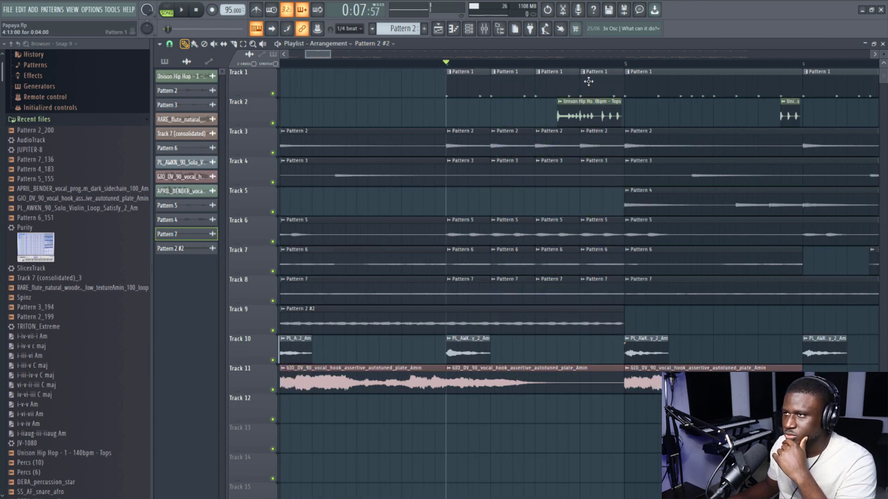
left_click_drag(592, 81, 597, 121)
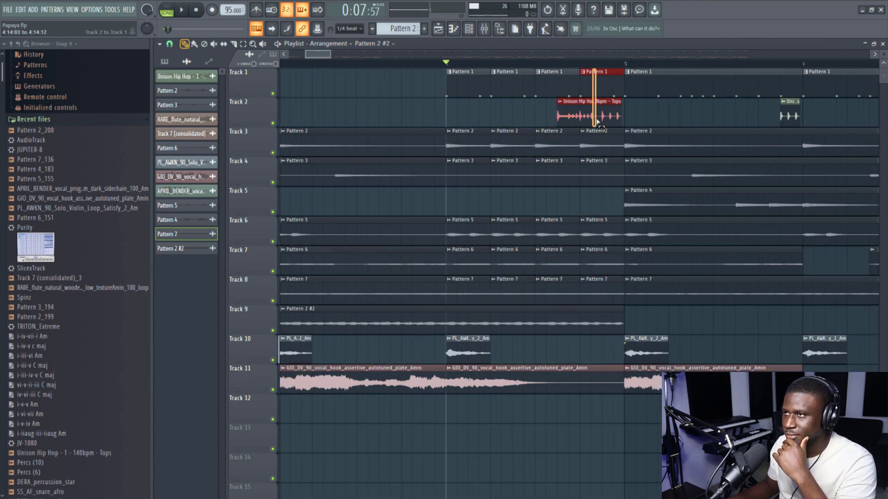
left_click(596, 105, "ctrl+shift")
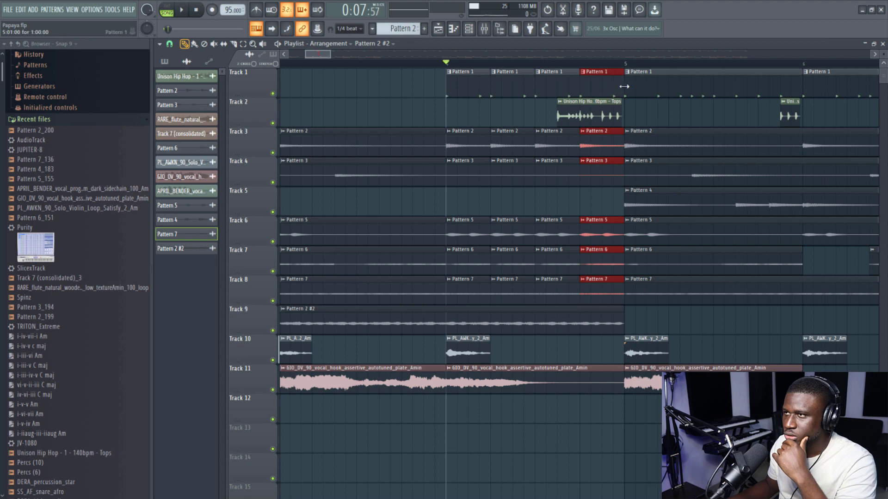
scroll(623, 86, "up", 3)
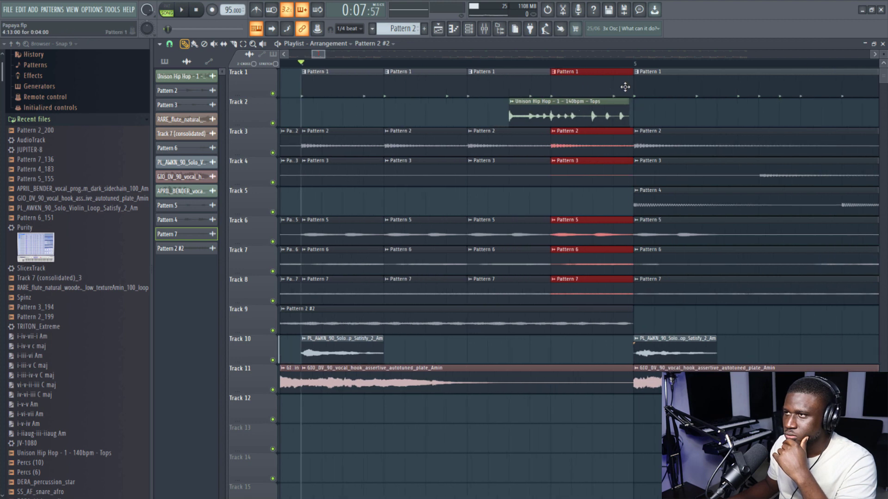
left_click_drag(630, 86, 598, 91)
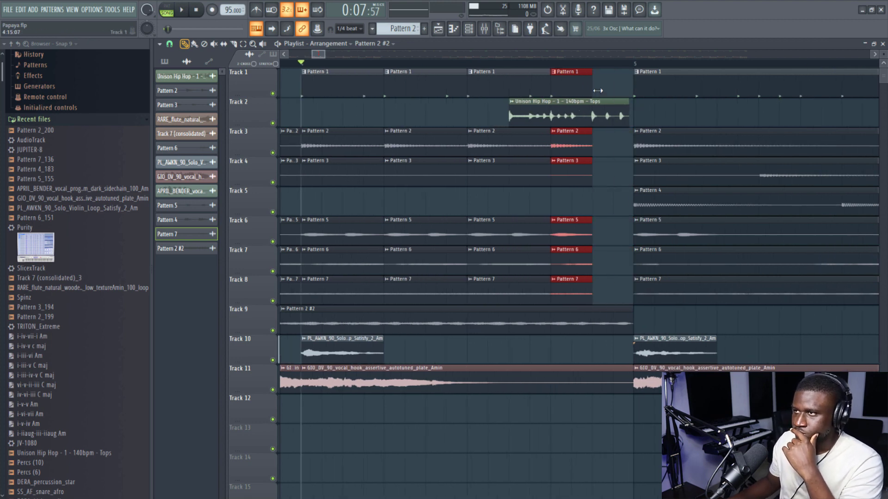
key("ctrl+b")
- Play back the half-beat stutter at the end of bar 4 and the transition into bar 5
key("space")
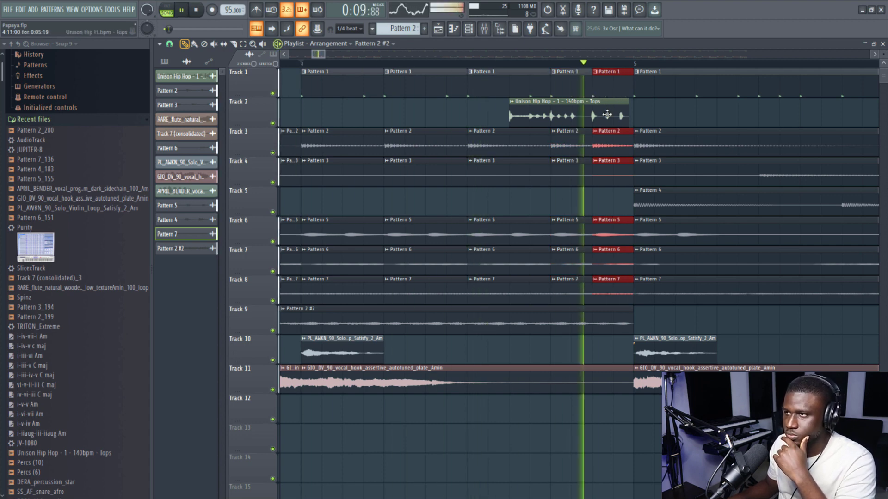
scroll(583, 64, "down", 4)
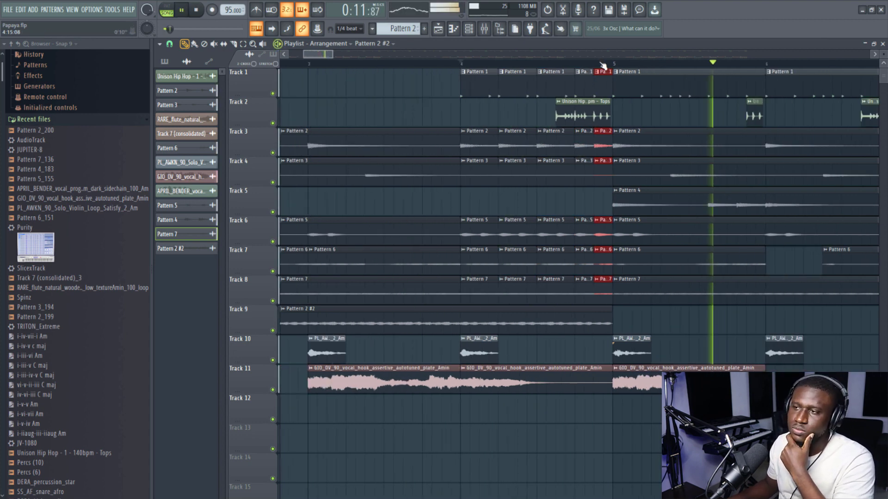
left_click(476, 63)
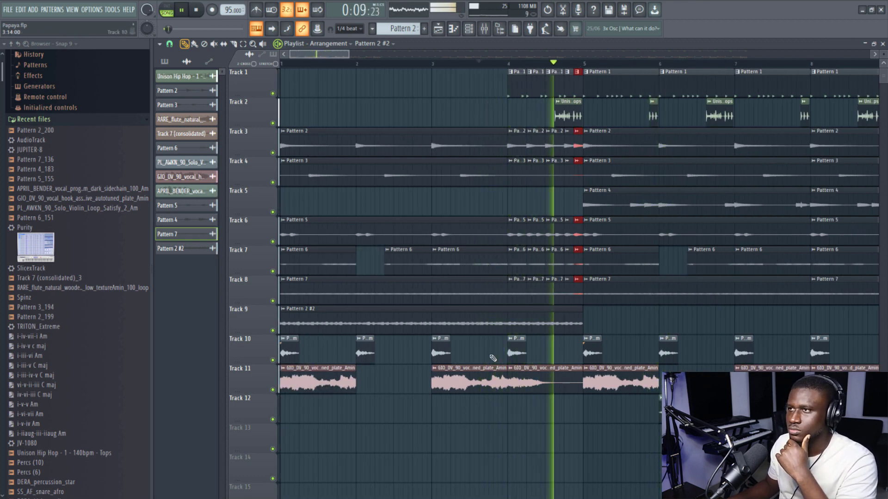
scroll(475, 462, "down", 2)
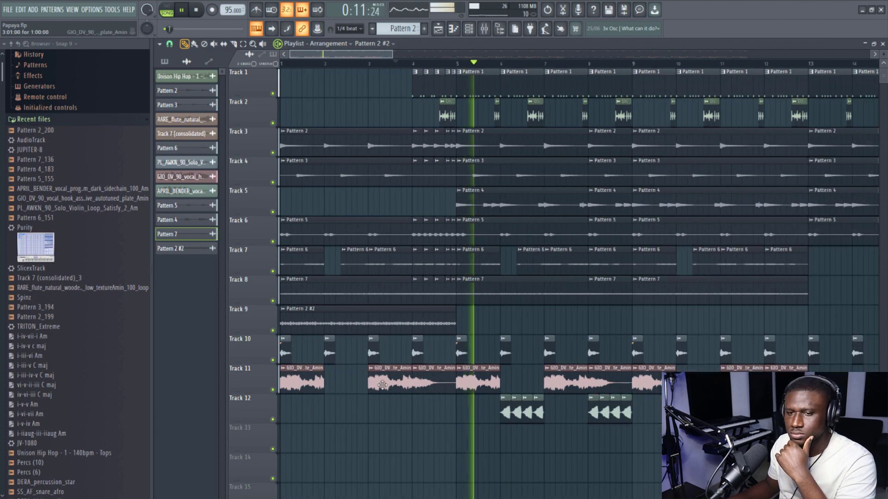